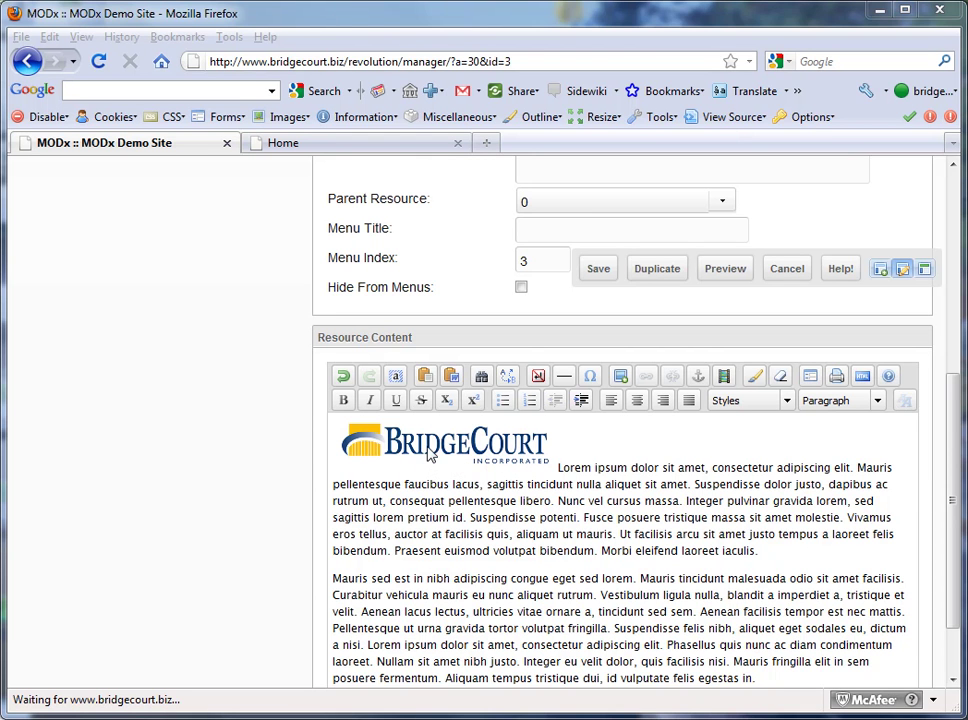
# - Open the image properties of the BridgeCourt logo in the resource content and look through its appearance and advanced settings
pyautogui.click(455, 462)
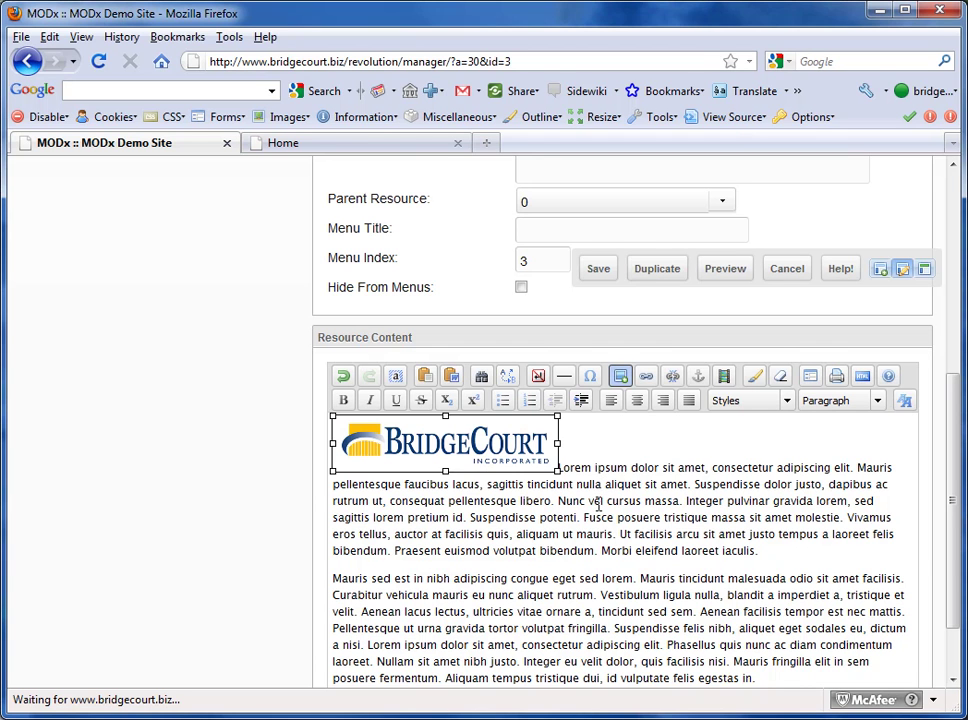
pyautogui.click(592, 467)
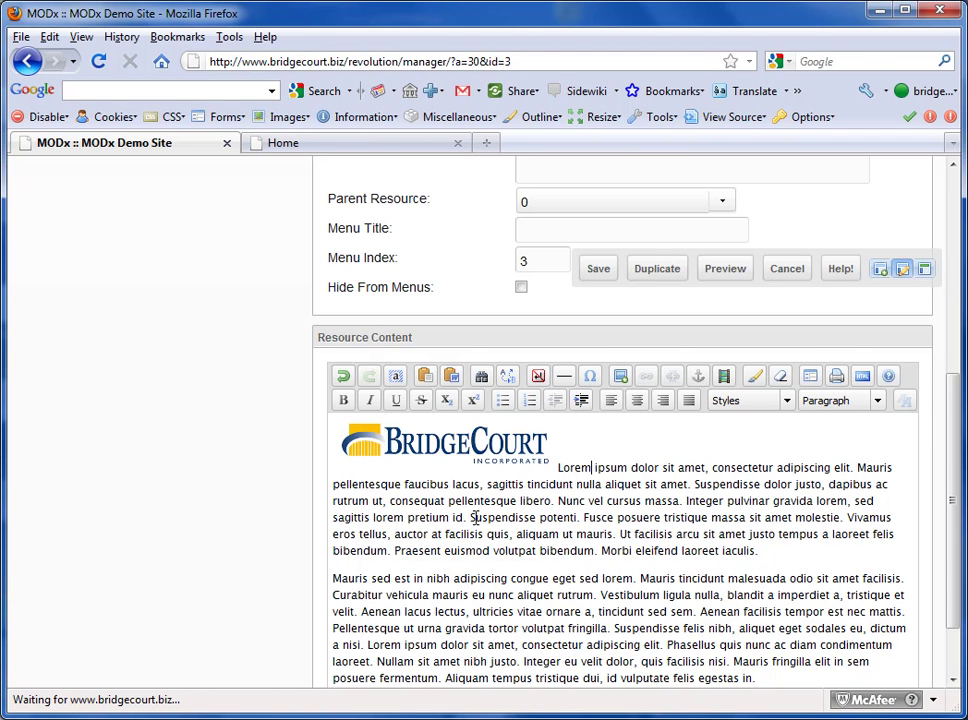
pyautogui.click(425, 449)
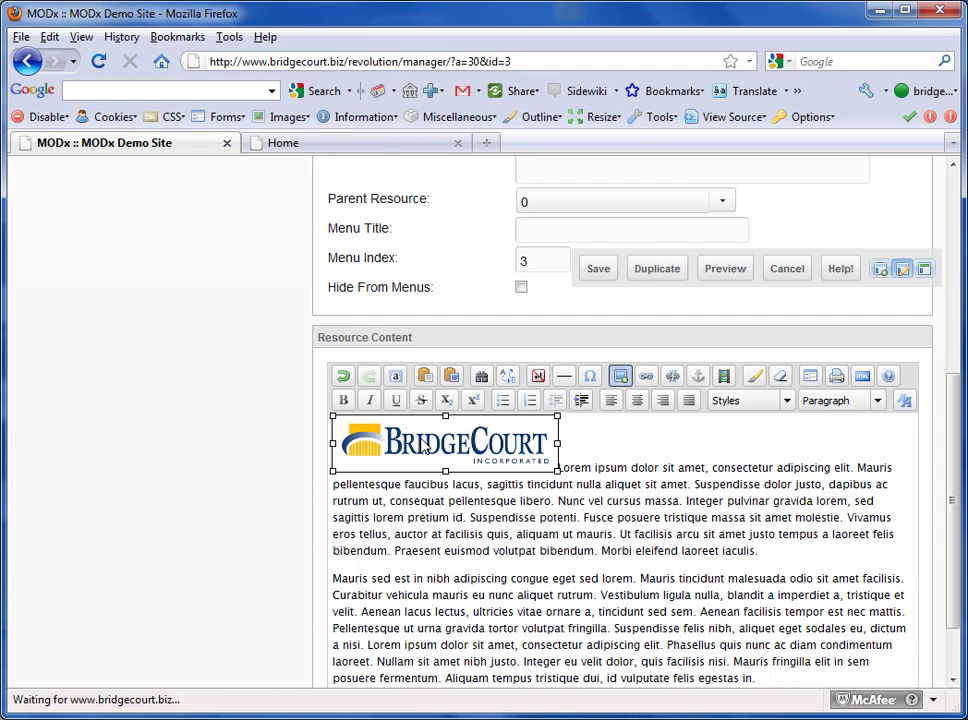
pyautogui.rightClick(461, 445)
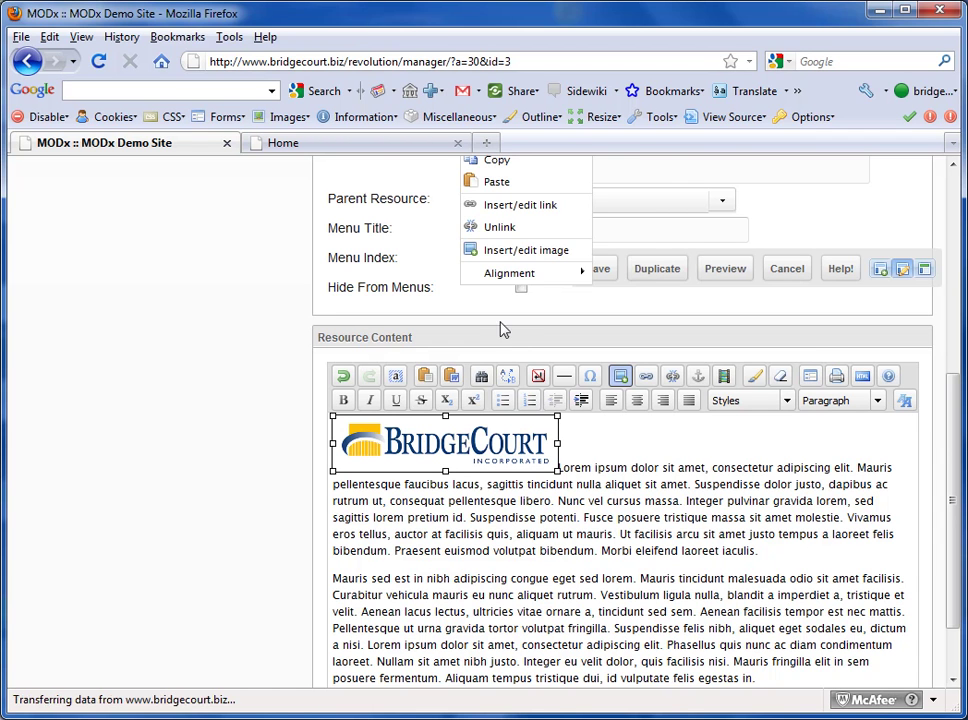
pyautogui.click(621, 379)
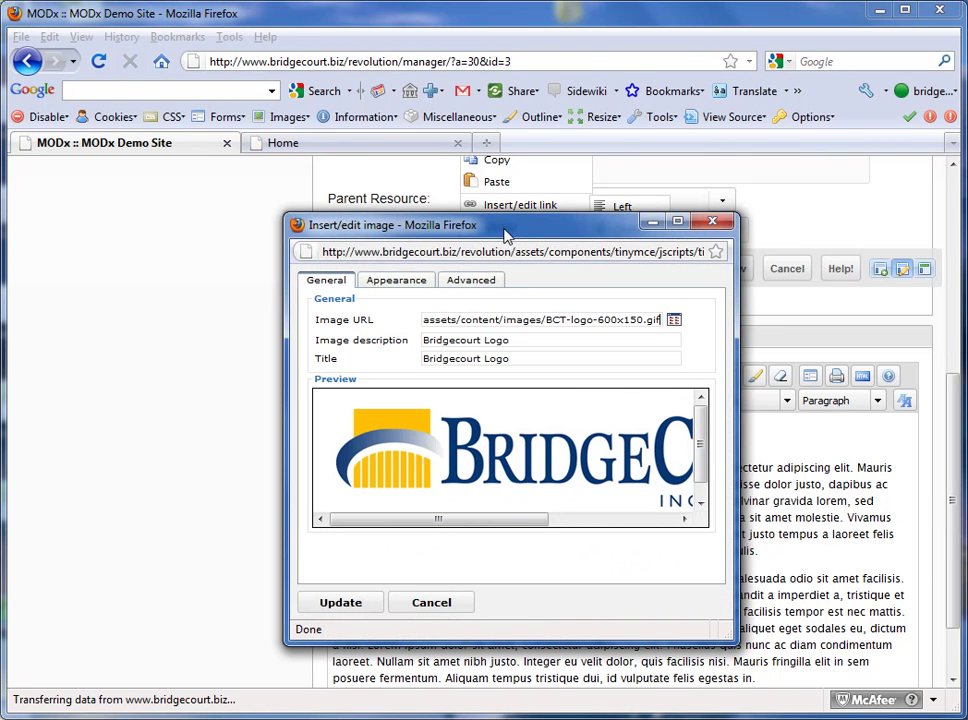
pyautogui.moveTo(508, 233); pyautogui.dragTo(503, 207)
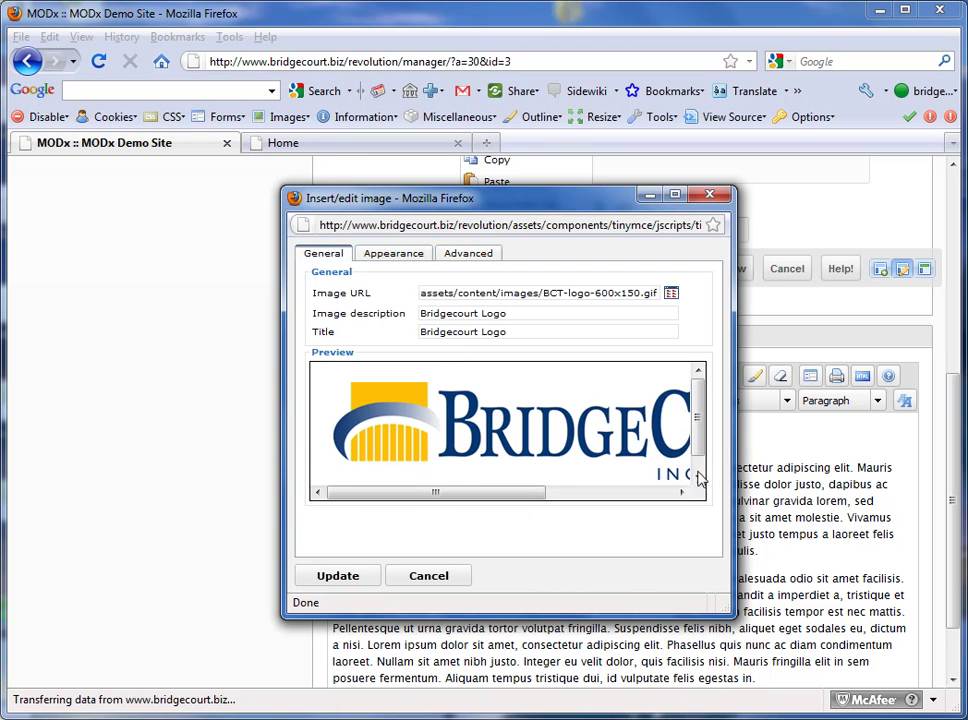
pyautogui.click(395, 256)
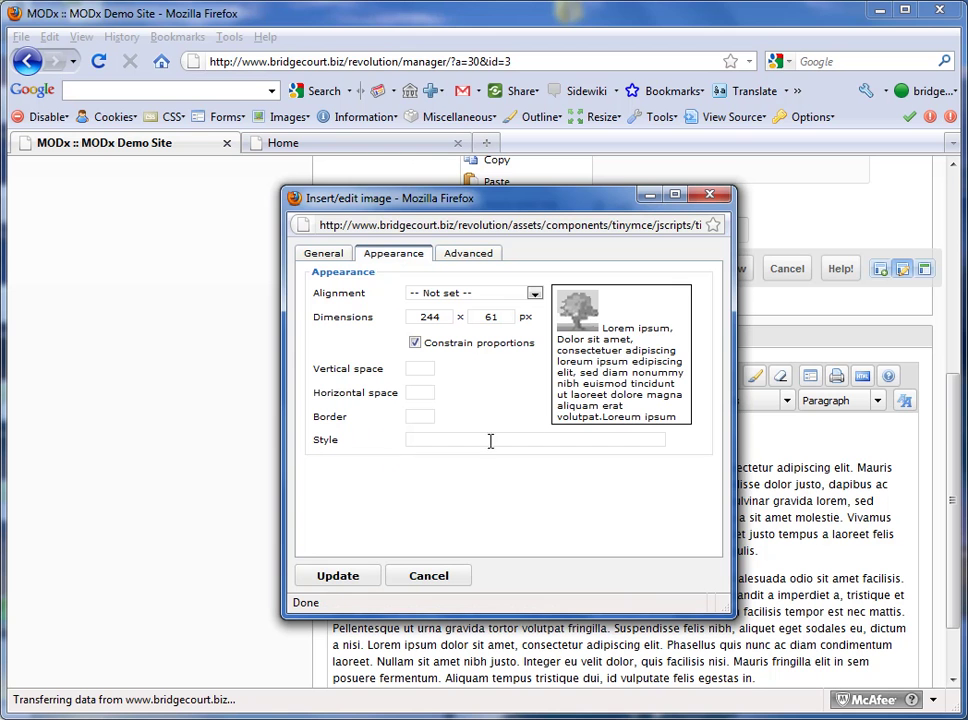
pyautogui.moveTo(513, 200); pyautogui.dragTo(506, 198)
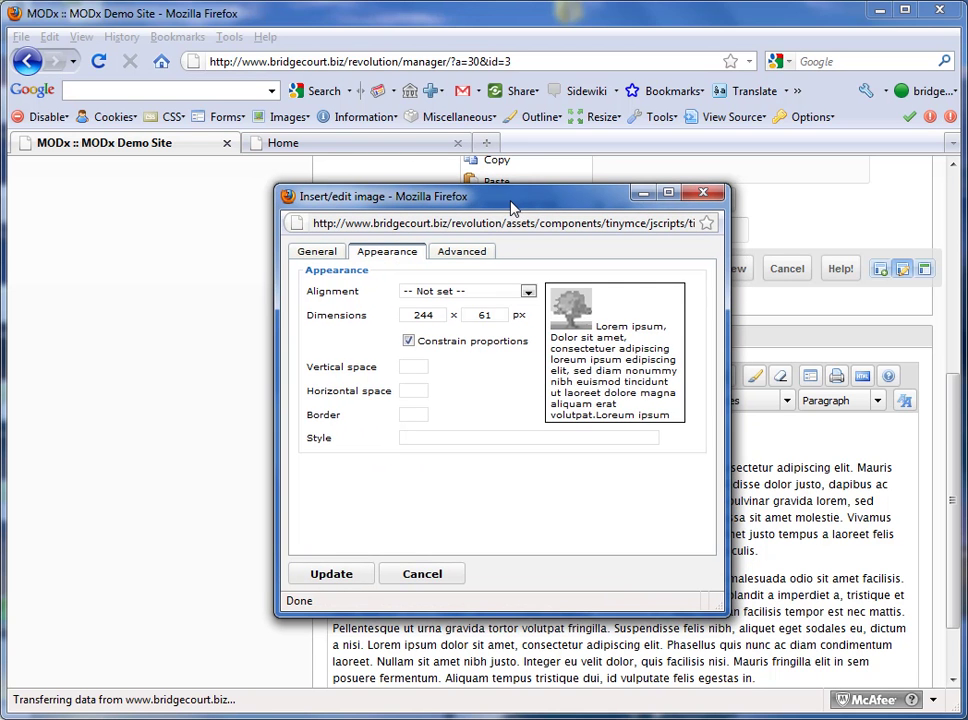
pyautogui.click(474, 258)
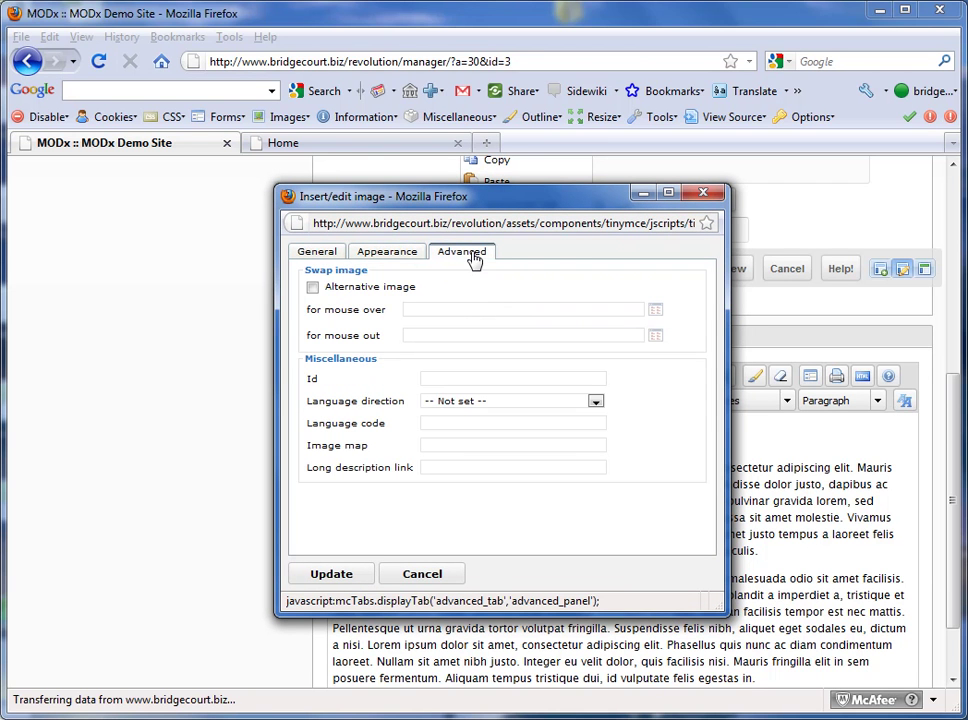
pyautogui.click(391, 258)
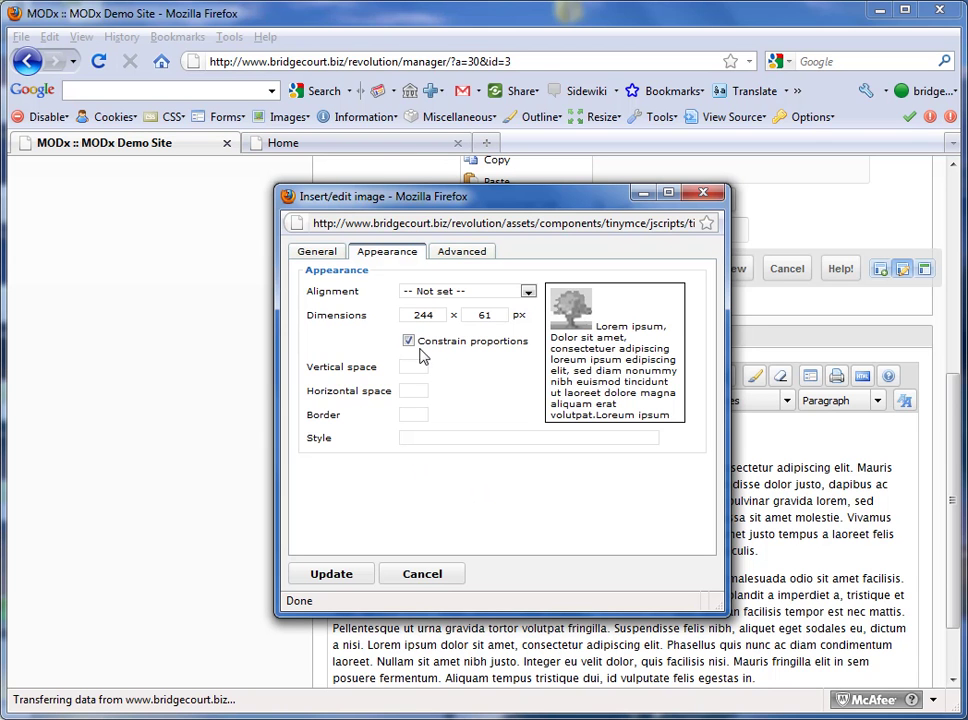
# - Compare the Left, Not set and Right alignments in the preview, and leave the logo's alignment at Left
pyautogui.click(440, 292)
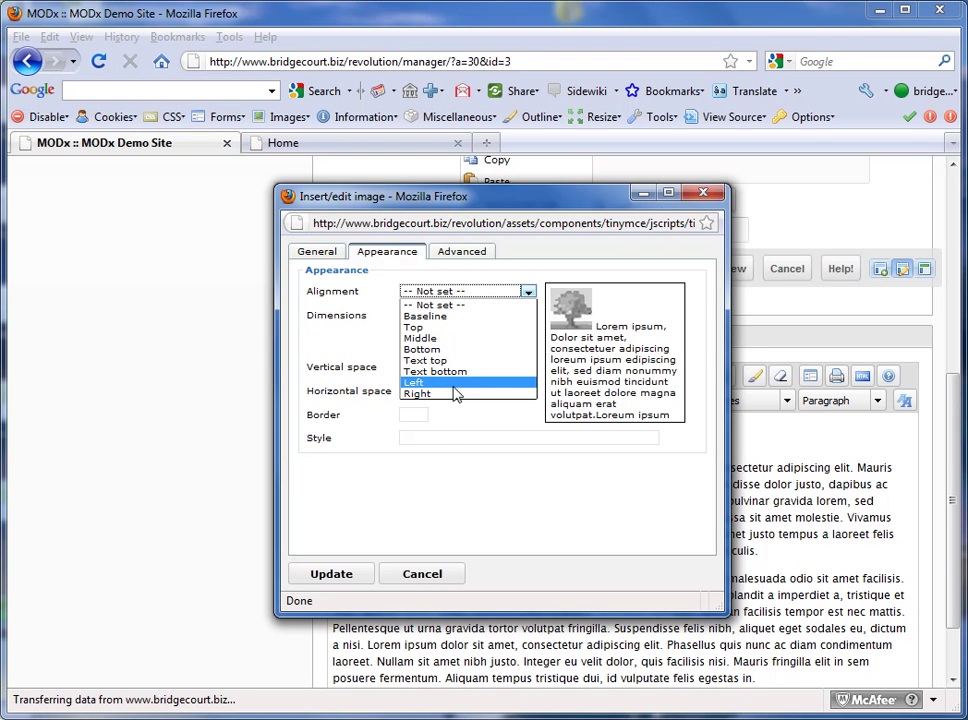
pyautogui.click(415, 383)
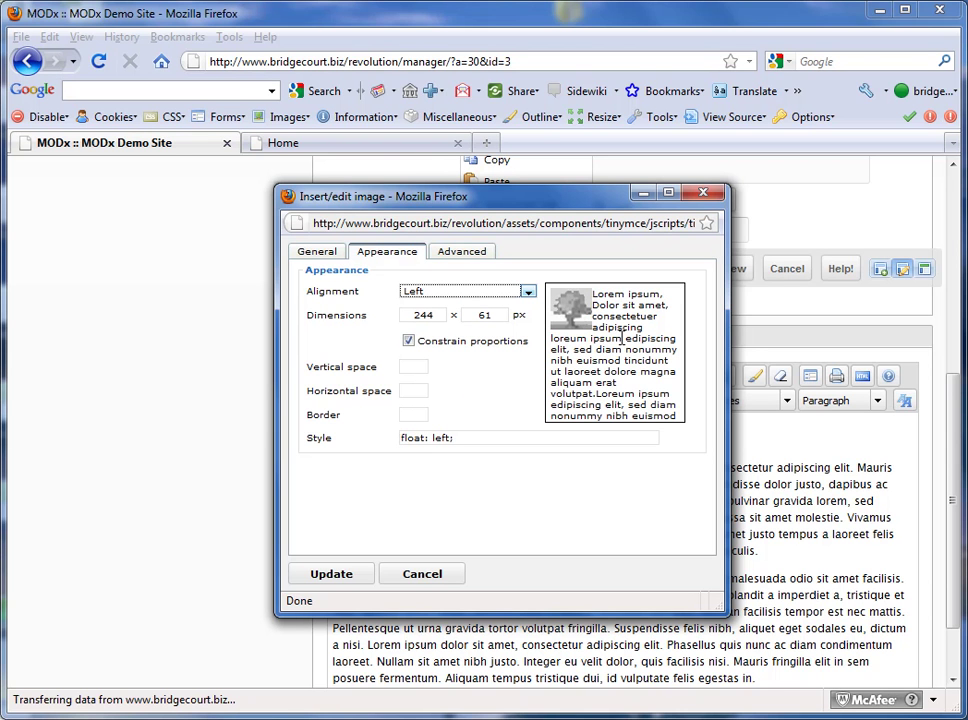
pyautogui.click(452, 292)
pyautogui.click(453, 304)
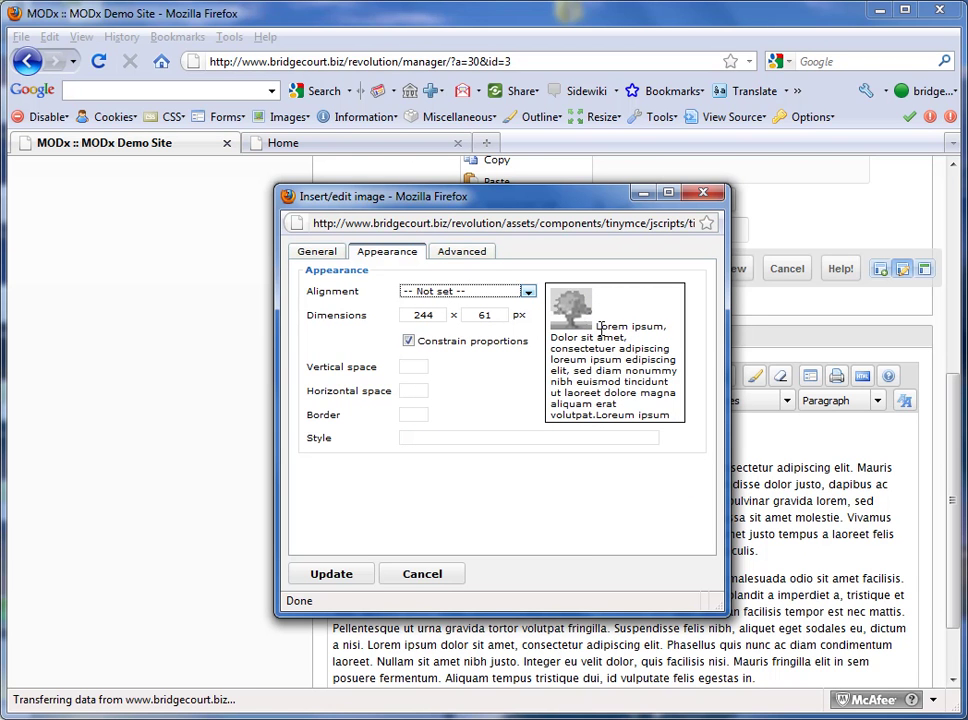
pyautogui.click(467, 295)
pyautogui.click(460, 385)
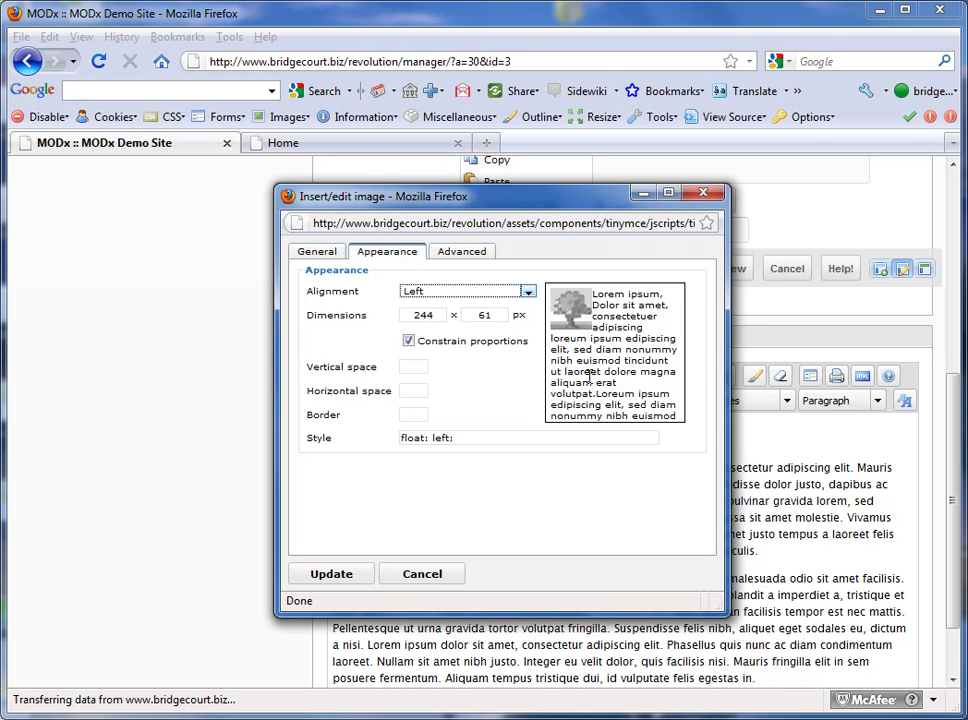
pyautogui.click(490, 291)
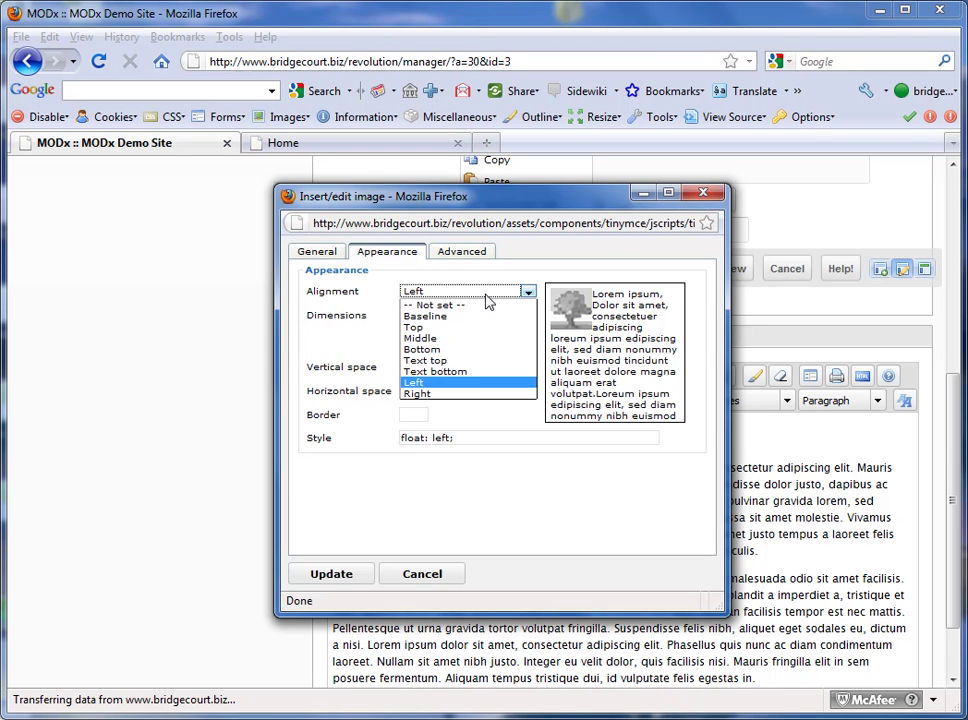
pyautogui.click(484, 396)
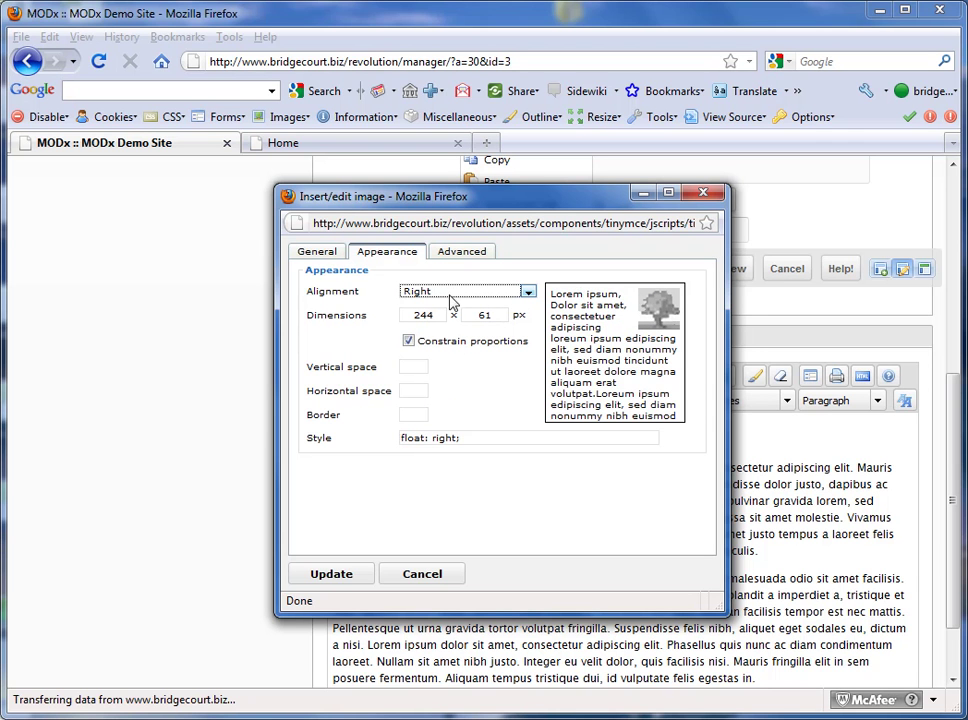
pyautogui.click(526, 291)
pyautogui.click(446, 383)
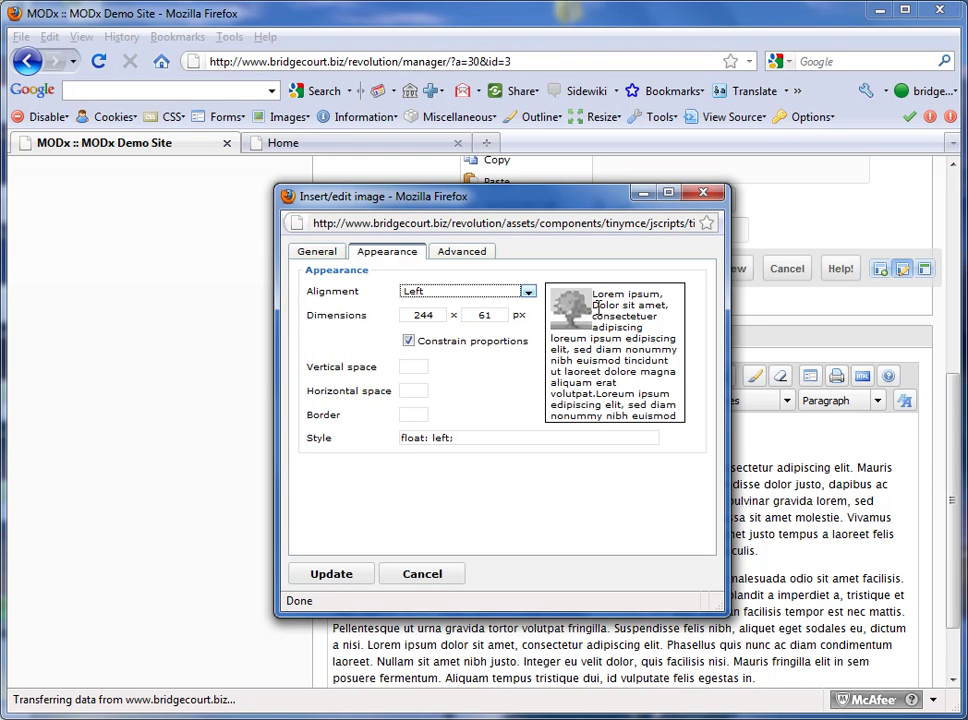
# - Set the logo's horizontal space to 10 and delete "margin-left: 10px;" from its style
pyautogui.click(416, 389)
pyautogui.write('1')
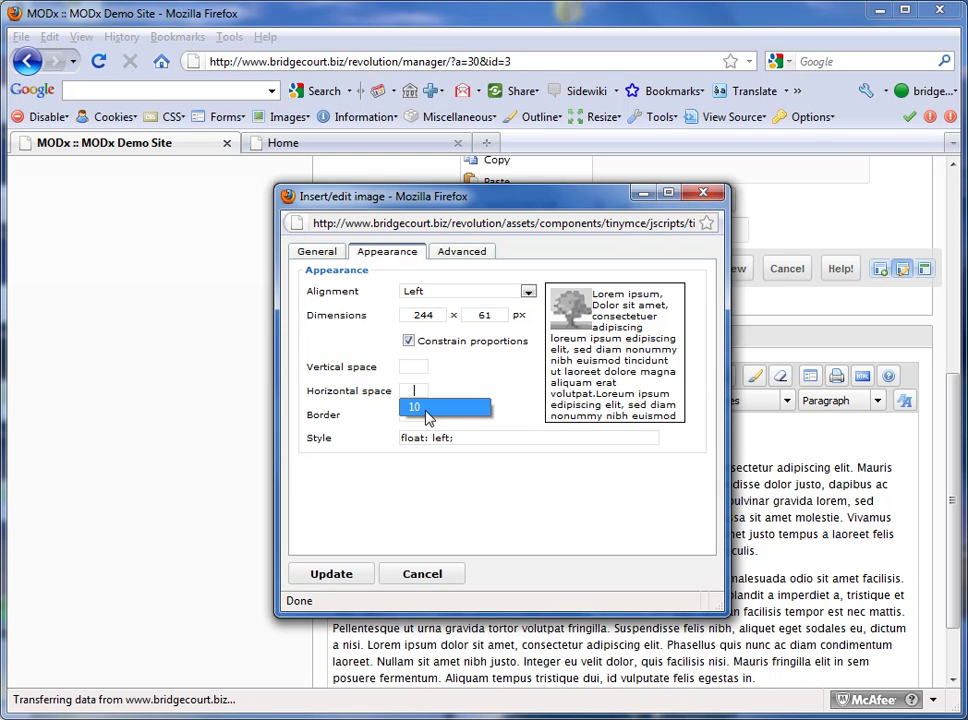
pyautogui.click(426, 408)
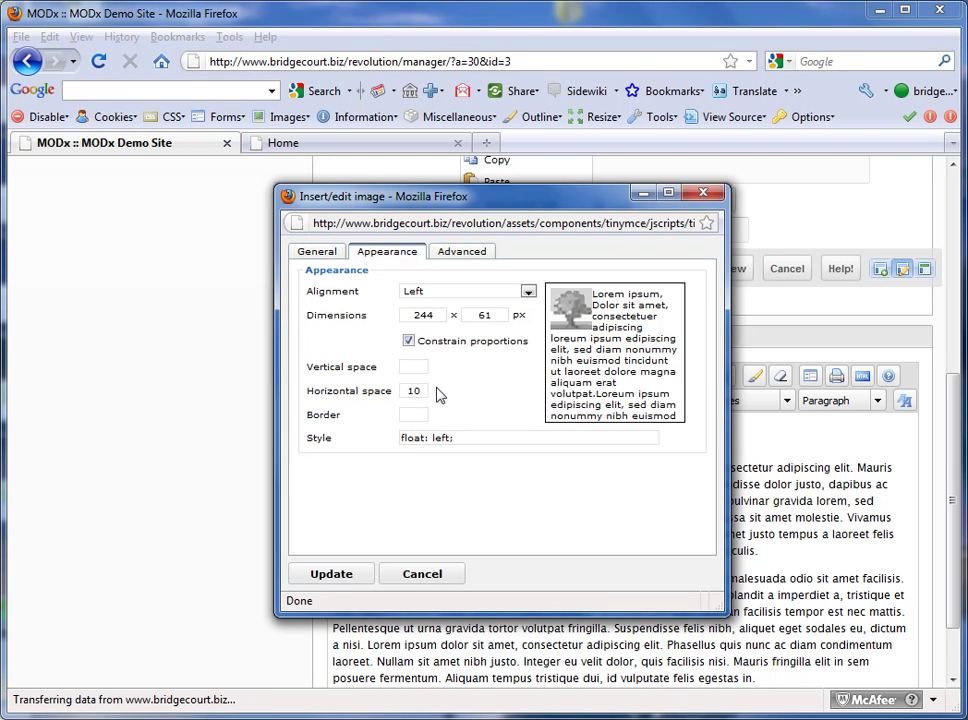
pyautogui.click(473, 402)
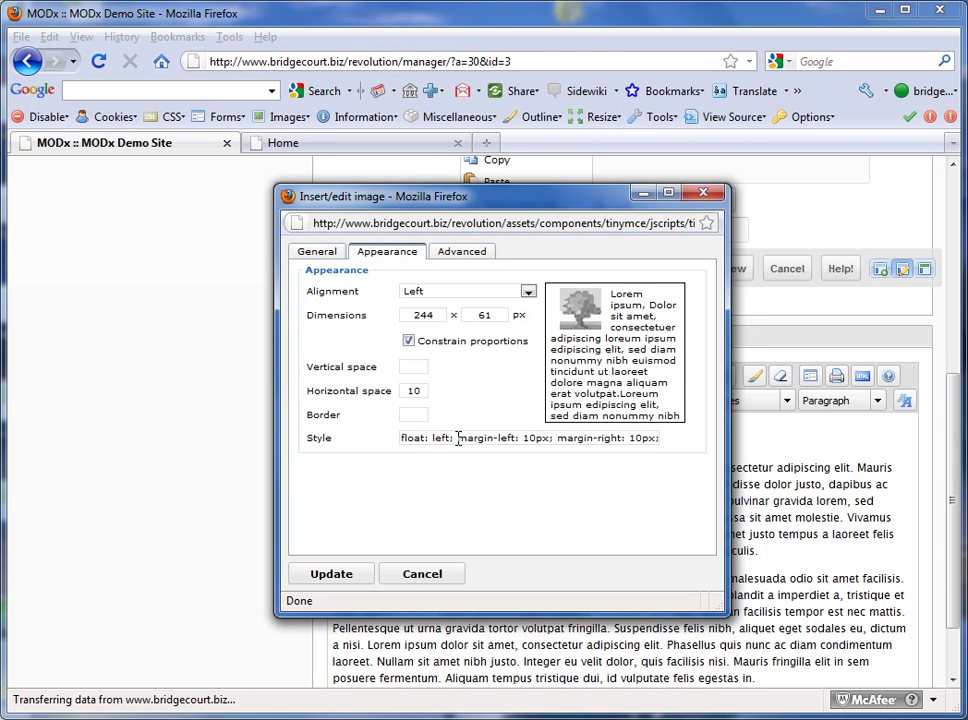
pyautogui.moveTo(457, 438); pyautogui.dragTo(556, 452)
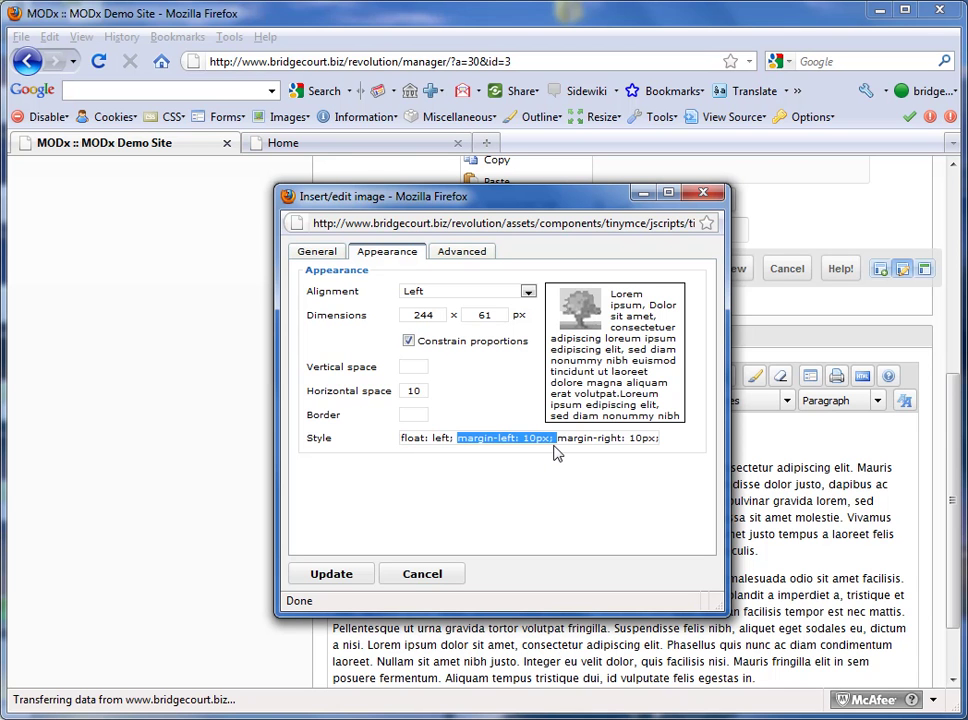
pyautogui.press('Delete')
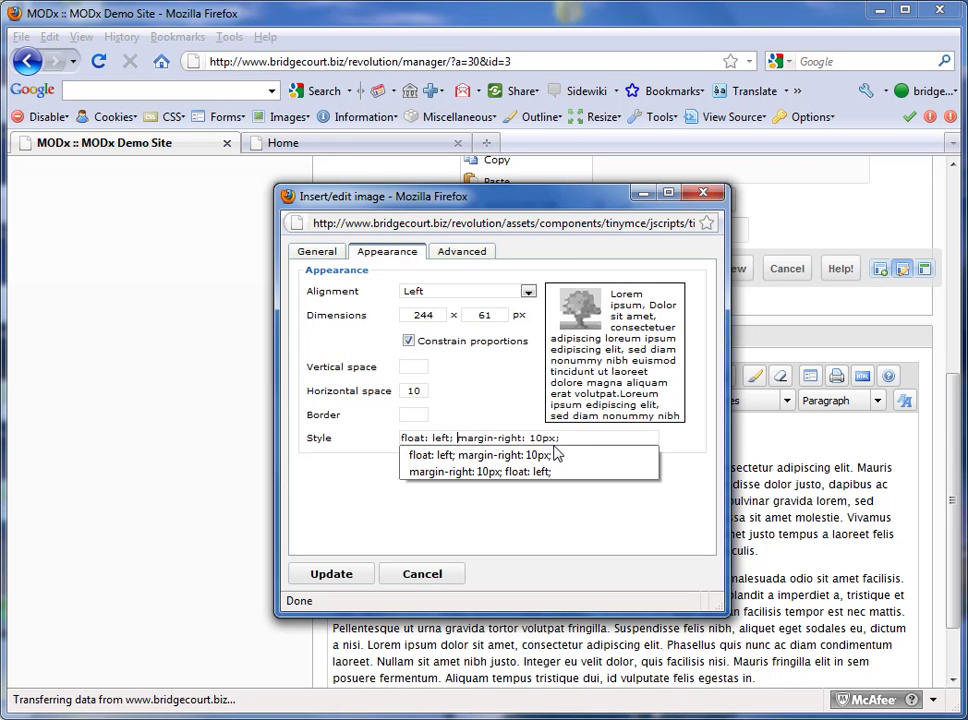
pyautogui.click(493, 402)
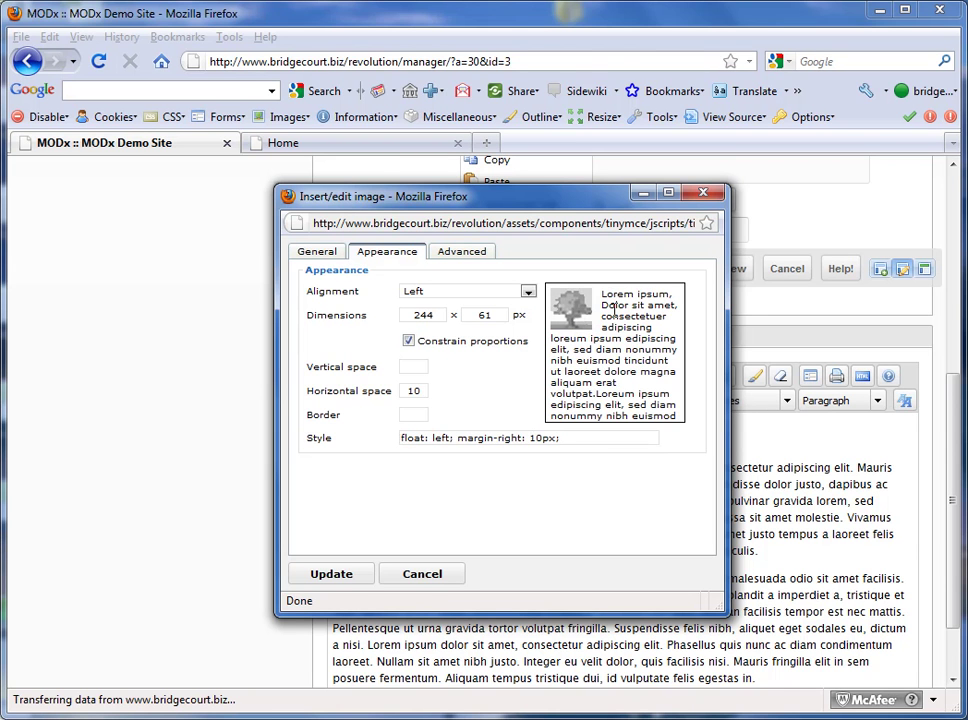
# - Set the logo's vertical space to 5, delete "margin-top: 5px;" from its style, and apply the image changes
pyautogui.click(413, 364)
pyautogui.write('5')
pyautogui.click(478, 385)
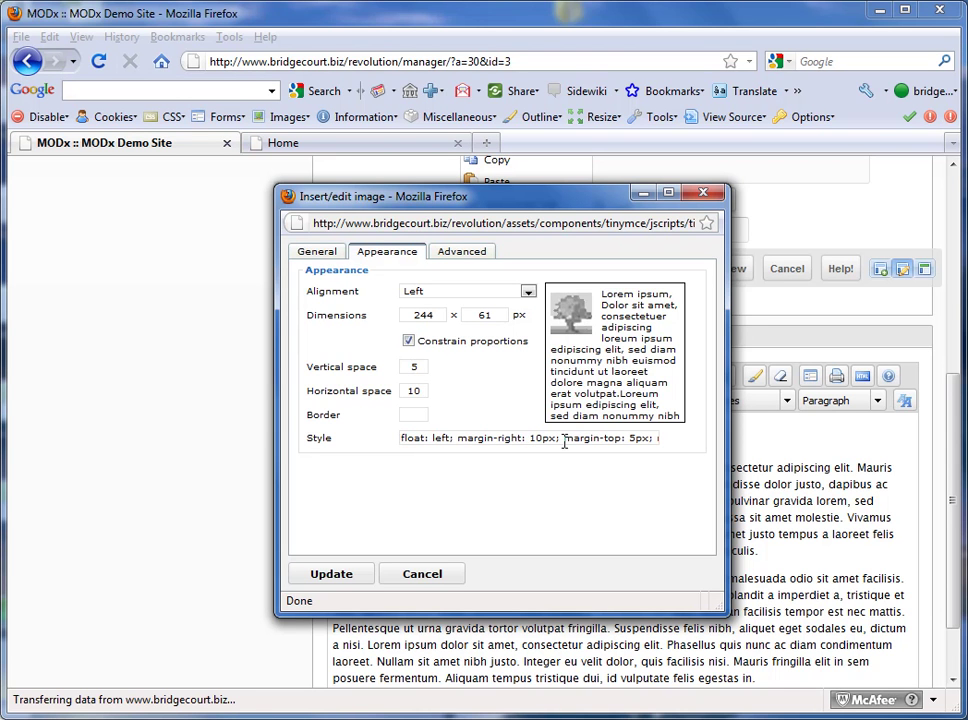
pyautogui.moveTo(564, 443); pyautogui.dragTo(658, 458)
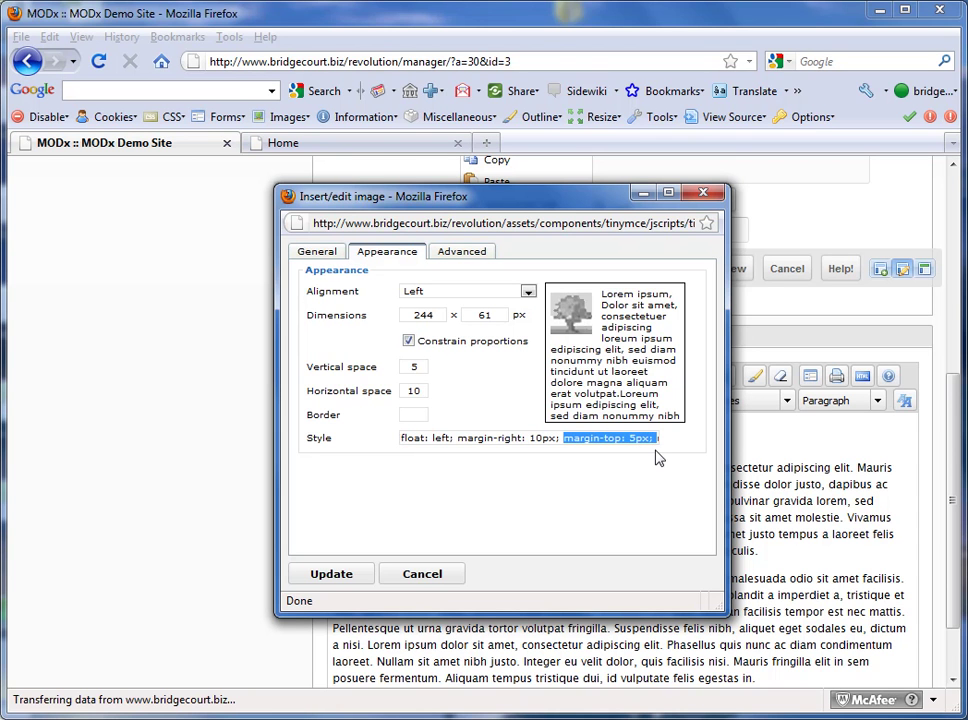
pyautogui.press('Delete')
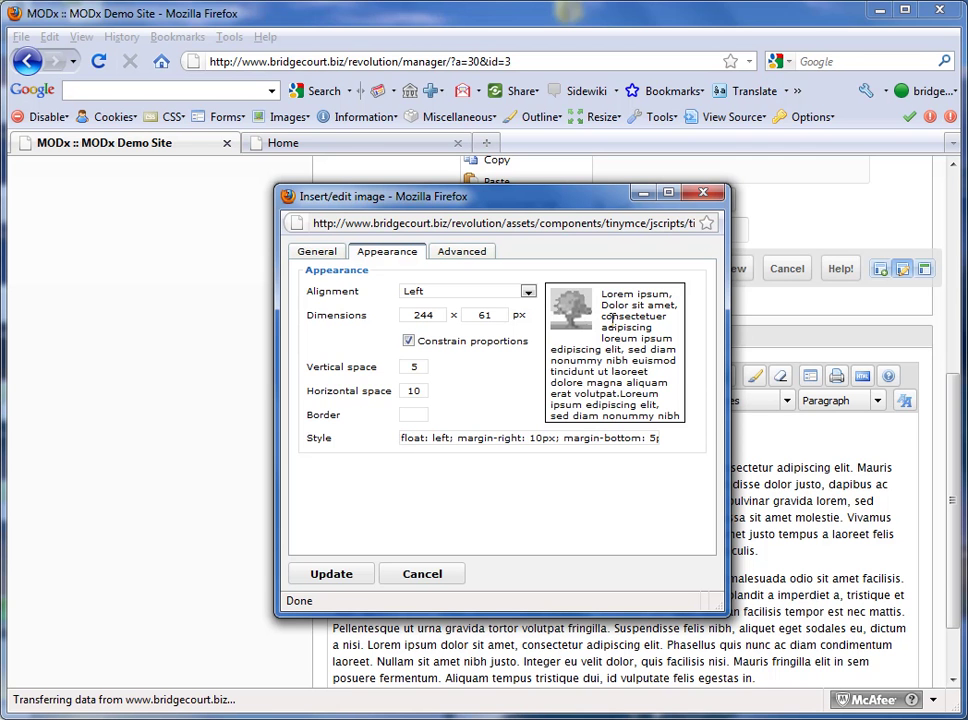
pyautogui.click(331, 575)
pyautogui.click(682, 505)
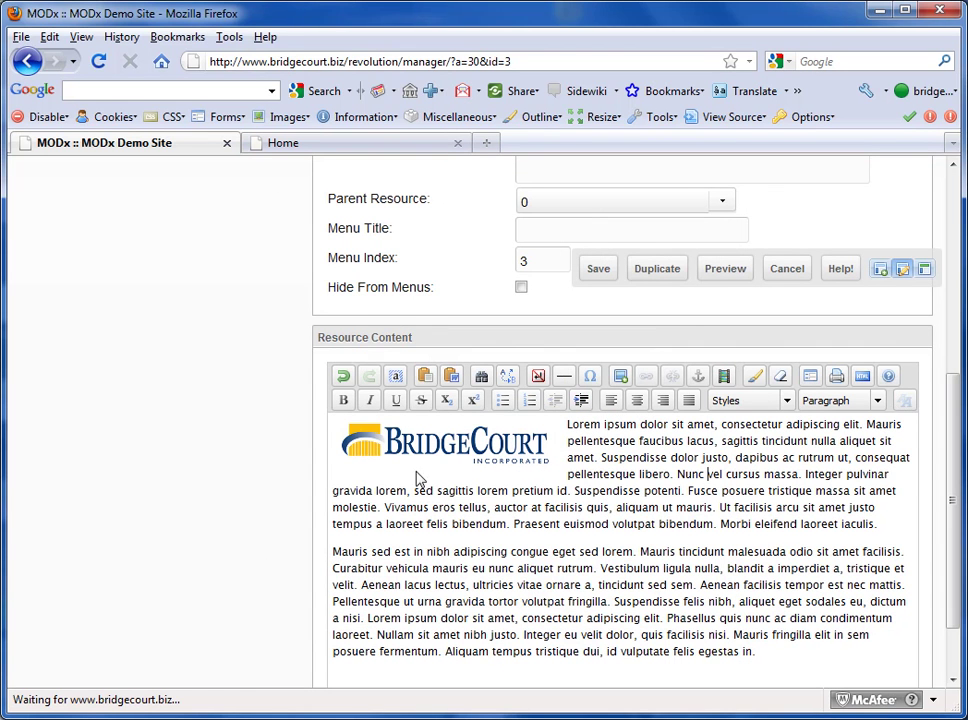
# - Reopen the logo's image properties and set its alignment to Right
pyautogui.click(441, 452)
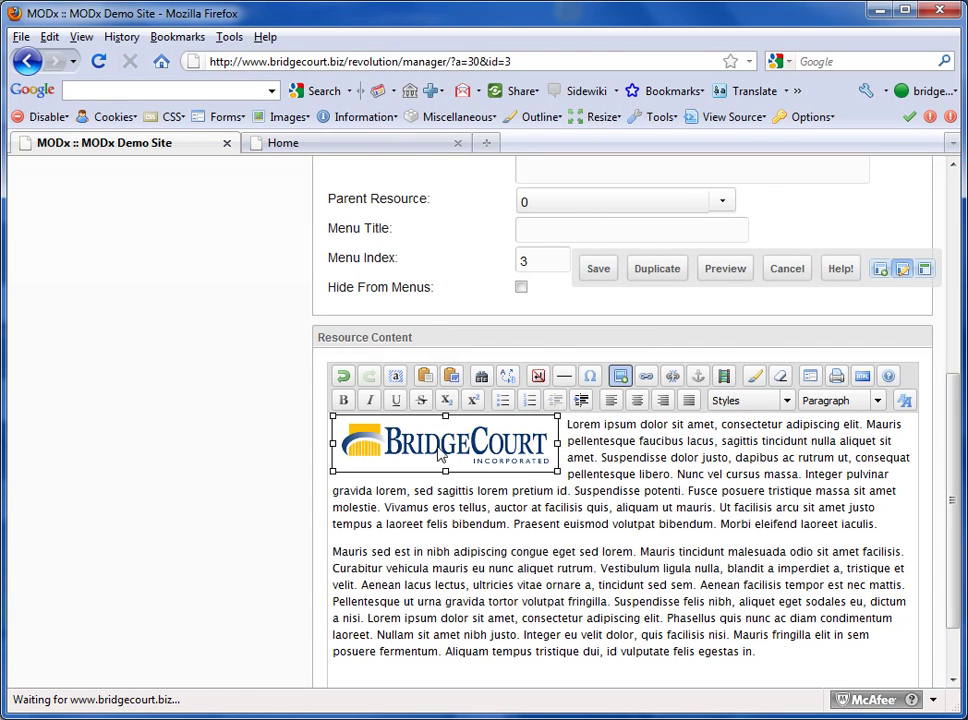
pyautogui.rightClick(441, 455)
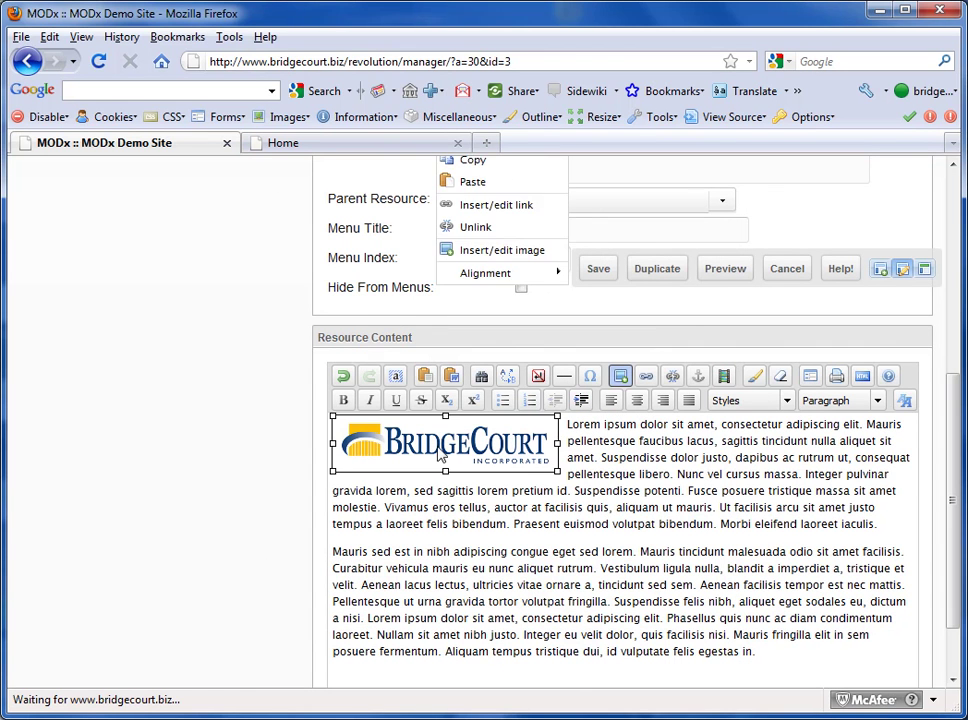
pyautogui.click(532, 254)
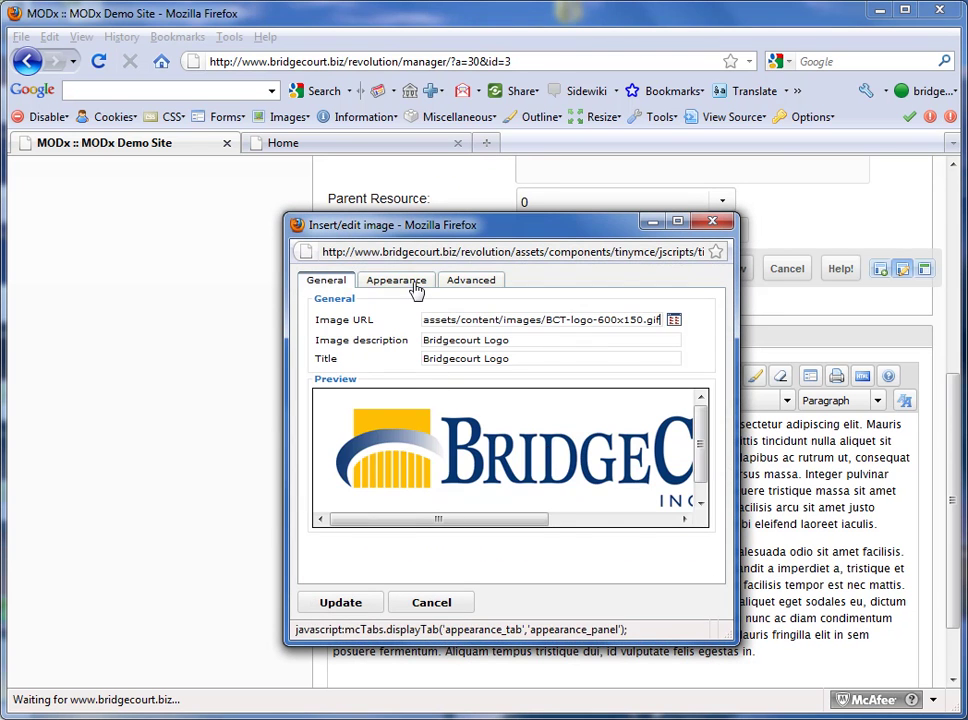
pyautogui.click(412, 281)
pyautogui.click(450, 321)
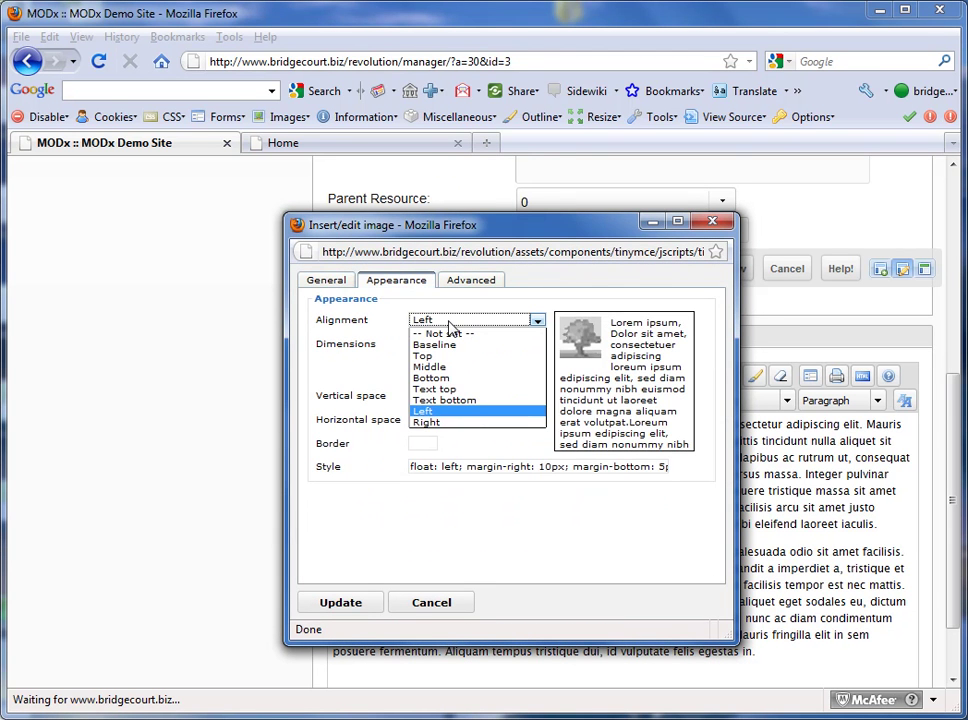
pyautogui.click(456, 422)
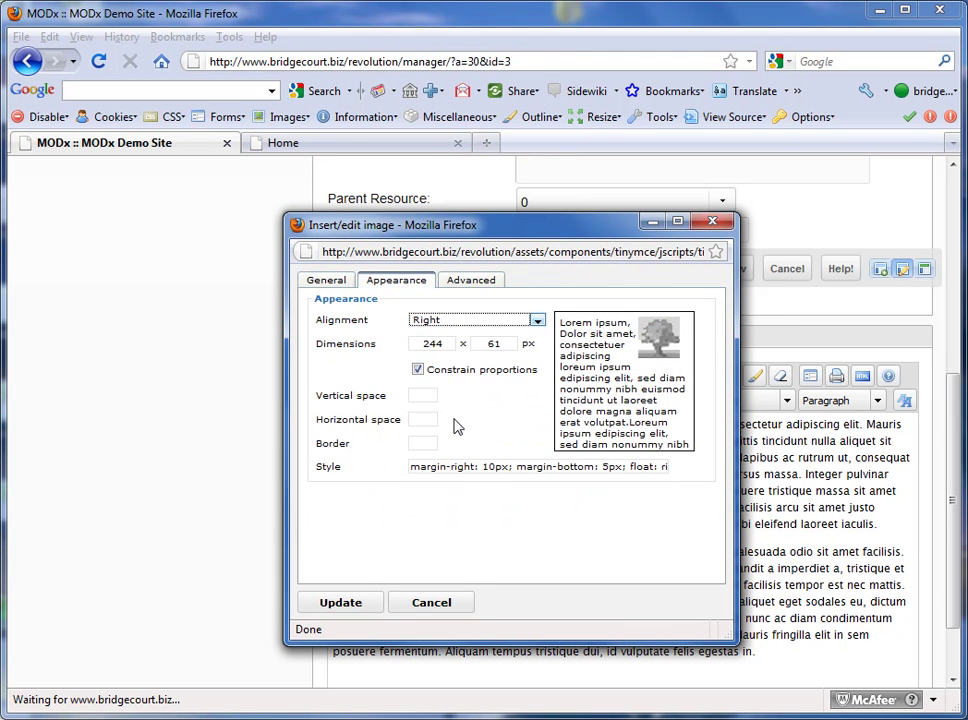
# - Clear the entire style definition of the logo image
pyautogui.click(420, 470)
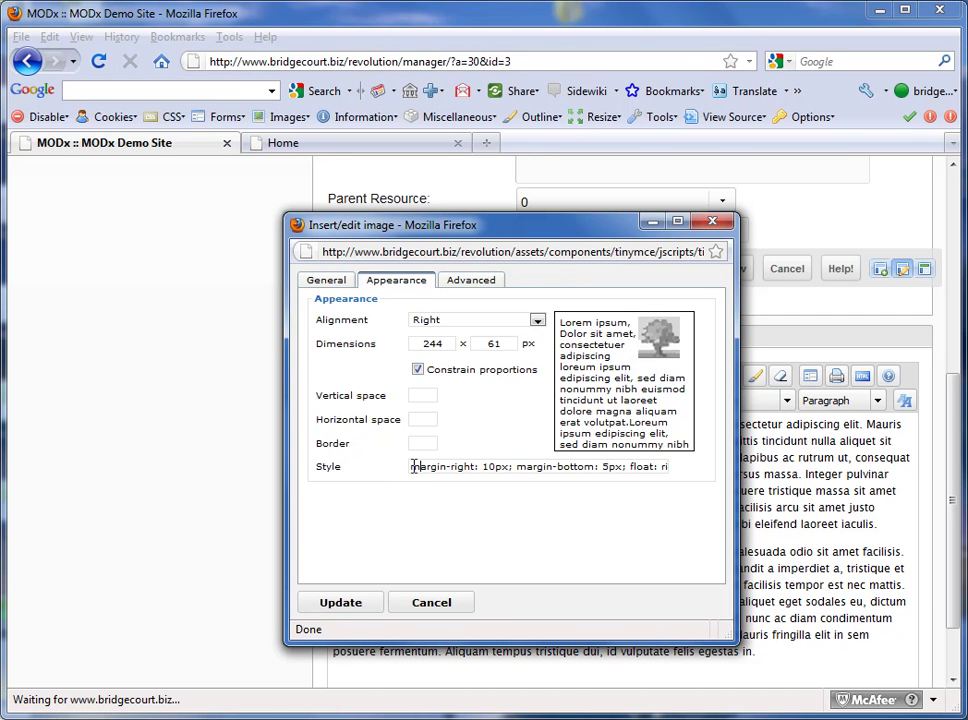
pyautogui.moveTo(411, 467); pyautogui.dragTo(826, 500)
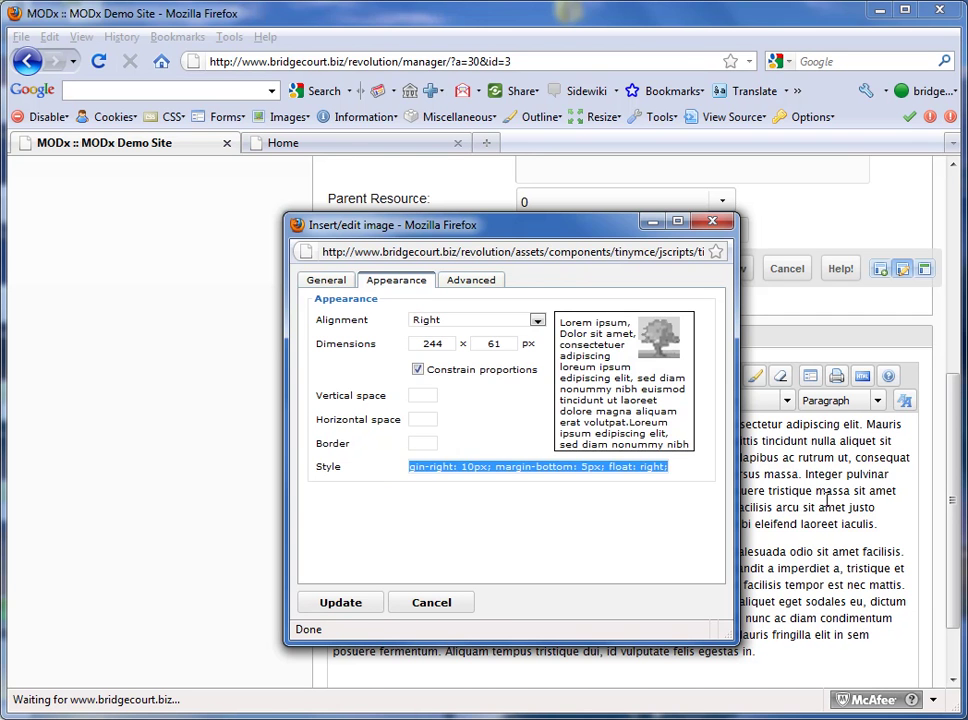
pyautogui.press('BackSpace')
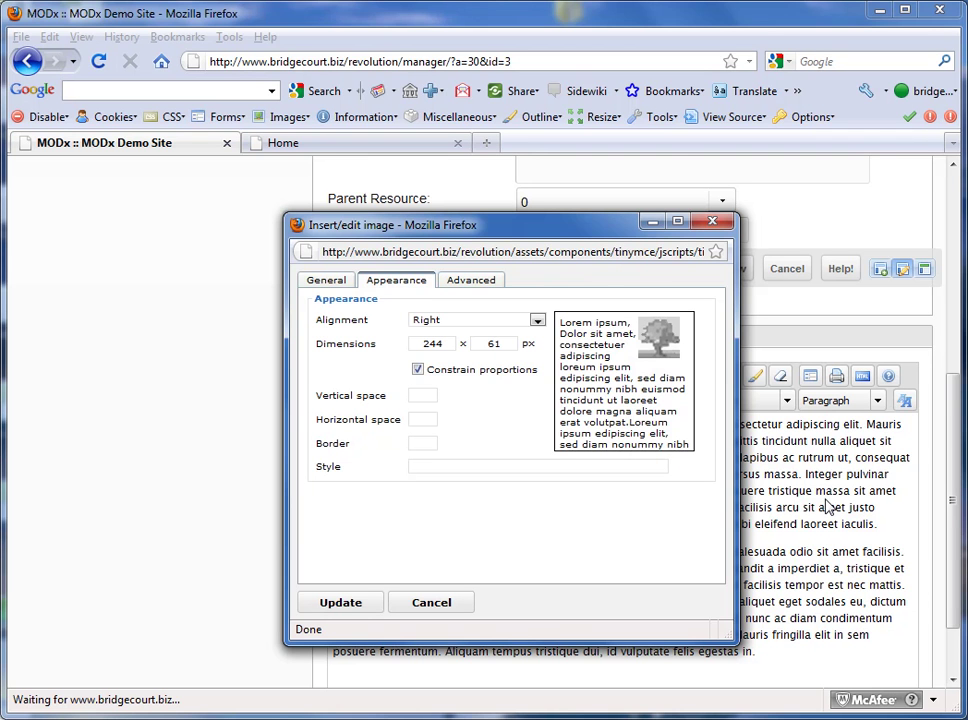
# - Reapply the logo's right alignment by switching the alignment to Left and back to Right
pyautogui.click(497, 432)
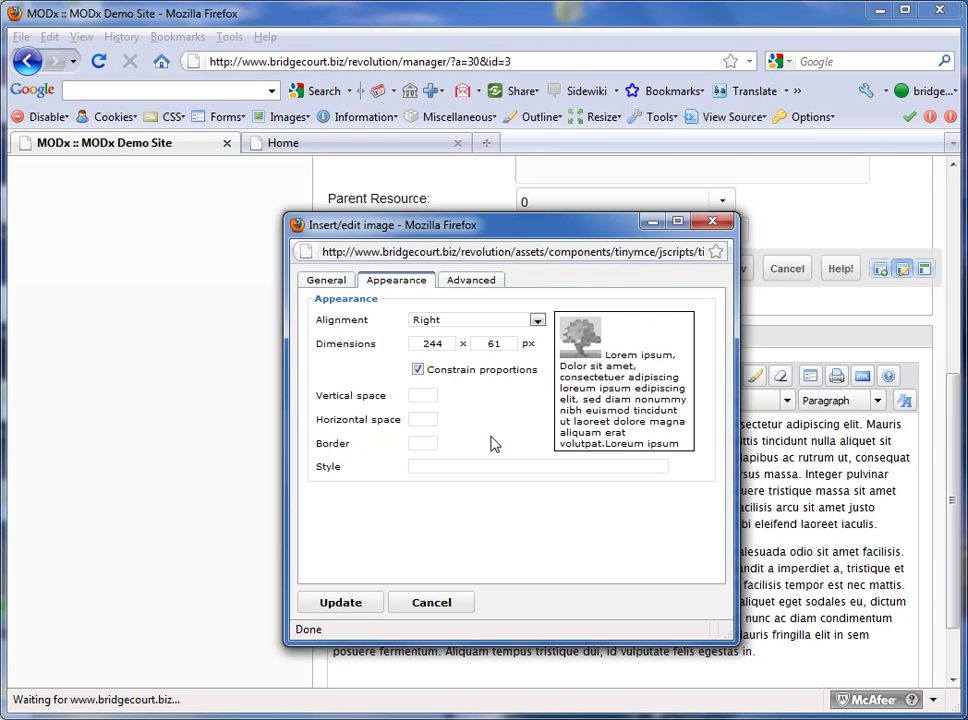
pyautogui.click(450, 319)
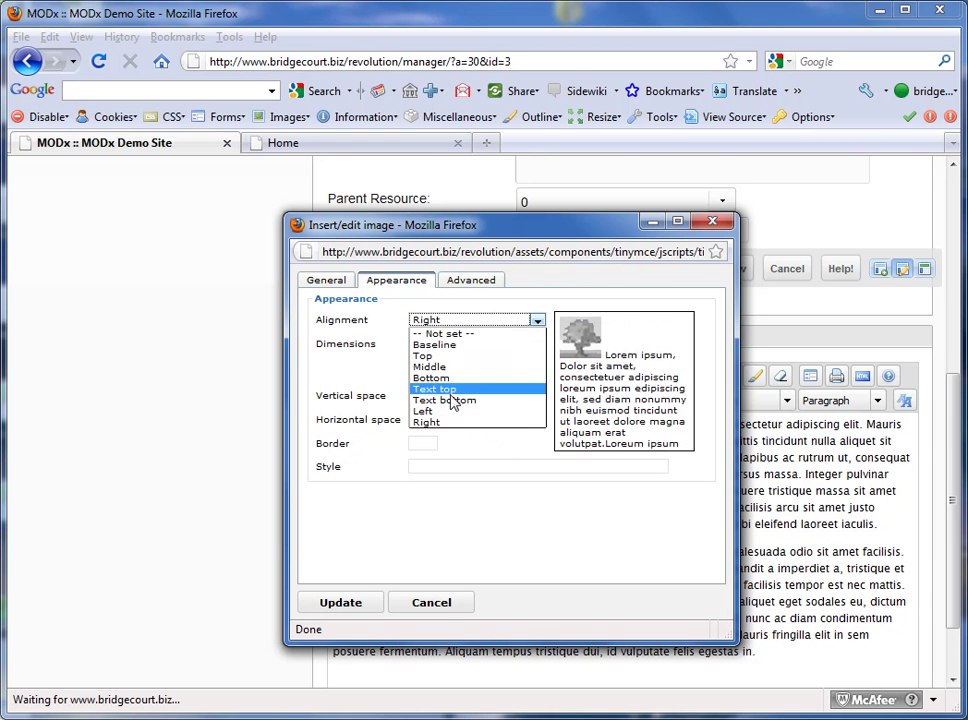
pyautogui.click(455, 423)
pyautogui.click(455, 320)
pyautogui.click(450, 423)
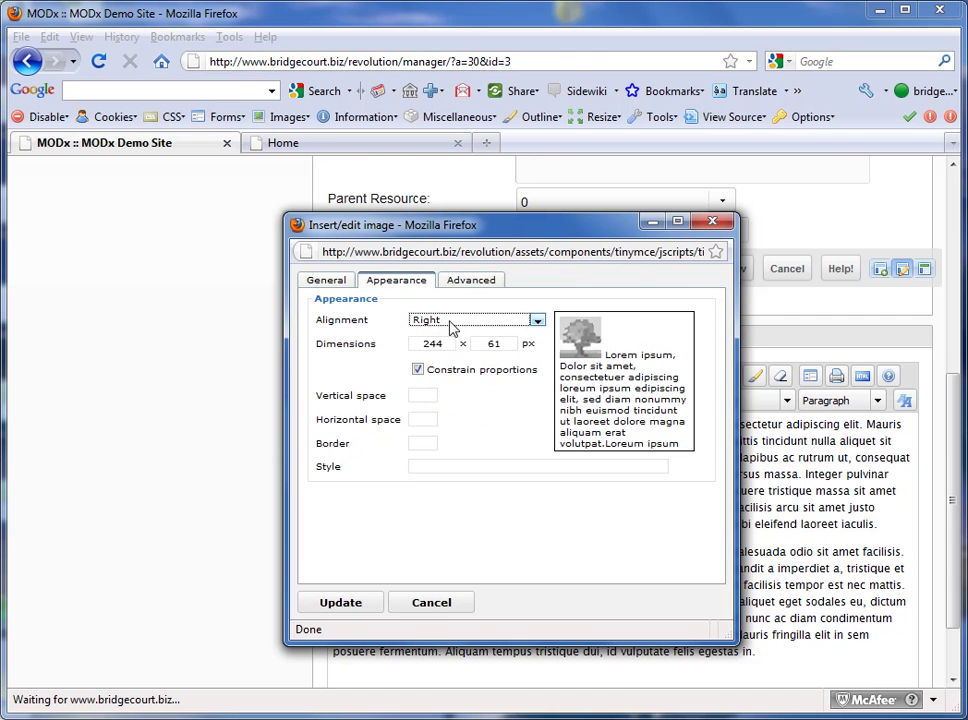
pyautogui.click(450, 322)
pyautogui.click(447, 411)
pyautogui.click(458, 322)
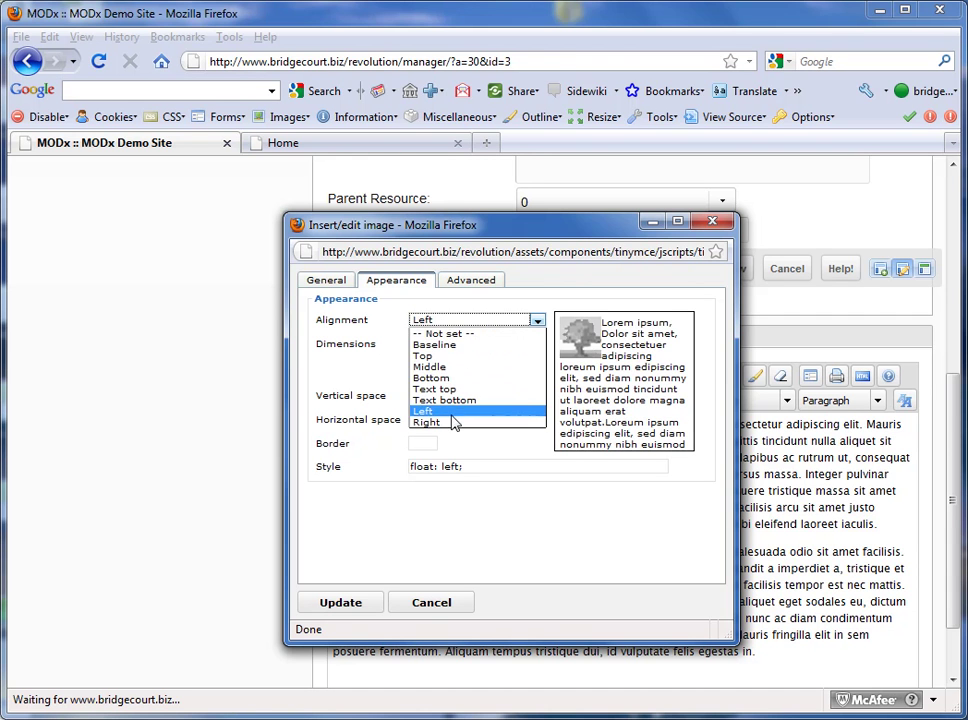
pyautogui.click(453, 422)
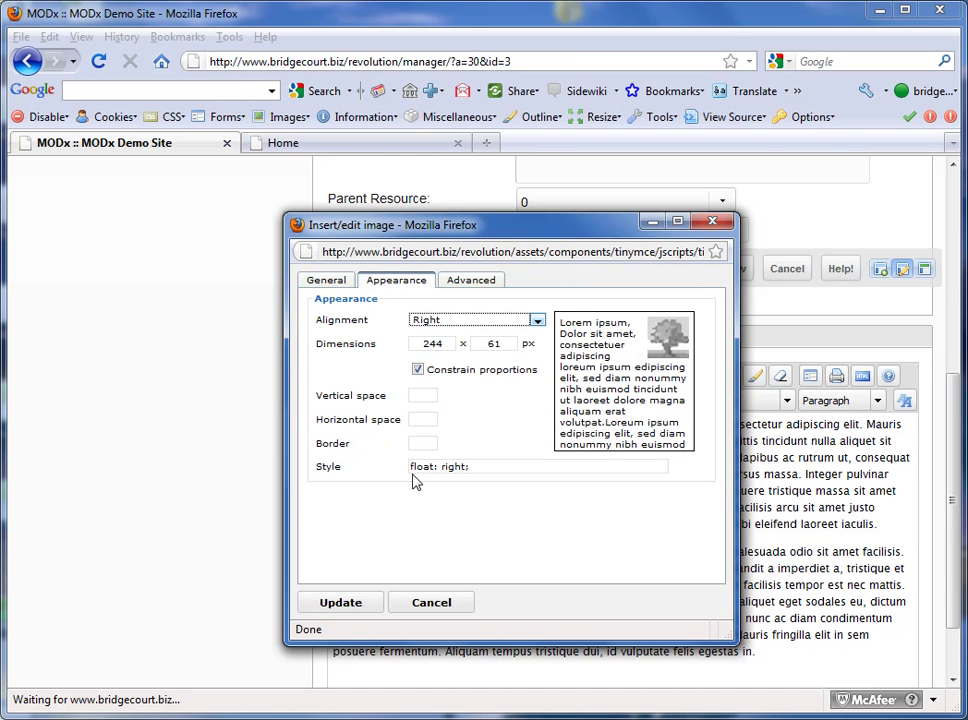
# - Set the logo's horizontal space to 10 and delete "margin-right: 10px;" from its style
pyautogui.doubleClick(424, 421)
pyautogui.click(448, 439)
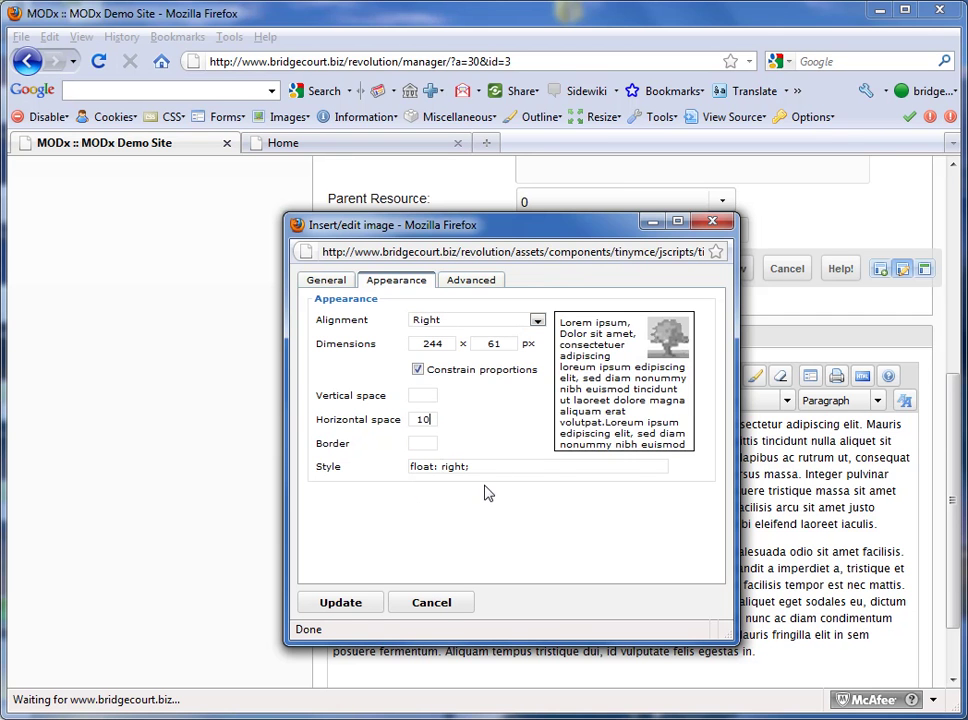
pyautogui.click(488, 493)
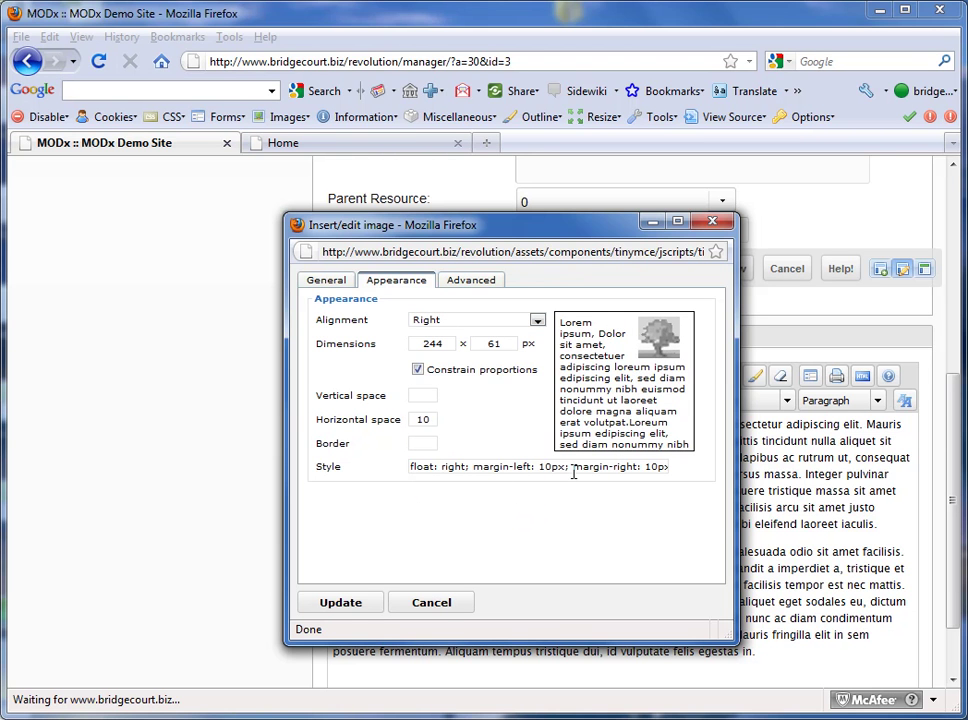
pyautogui.moveTo(572, 468); pyautogui.dragTo(718, 466)
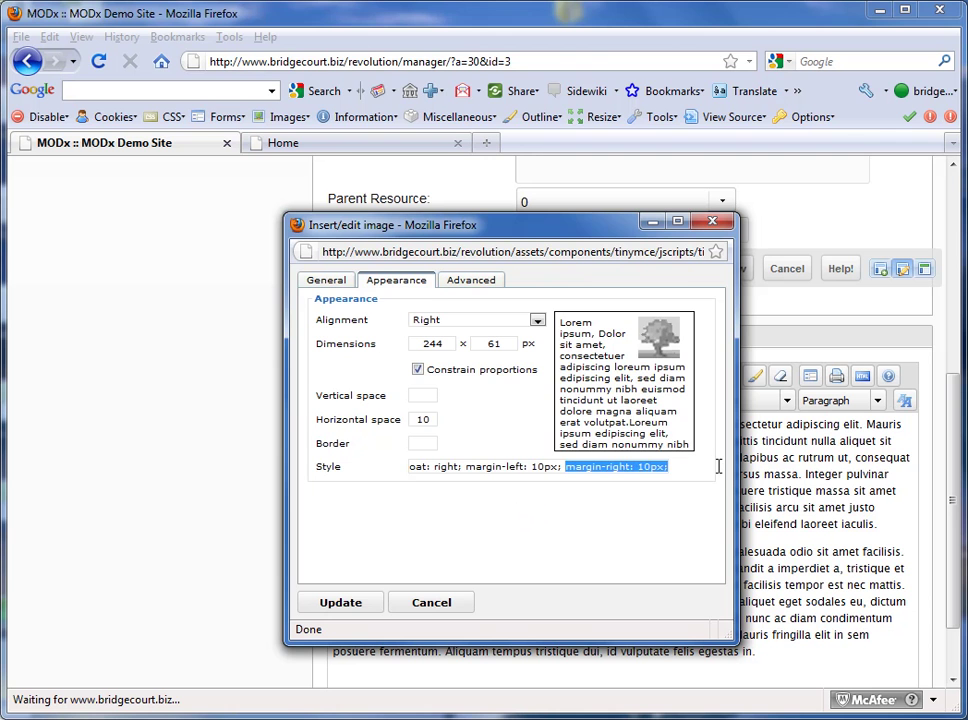
pyautogui.press('Delete')
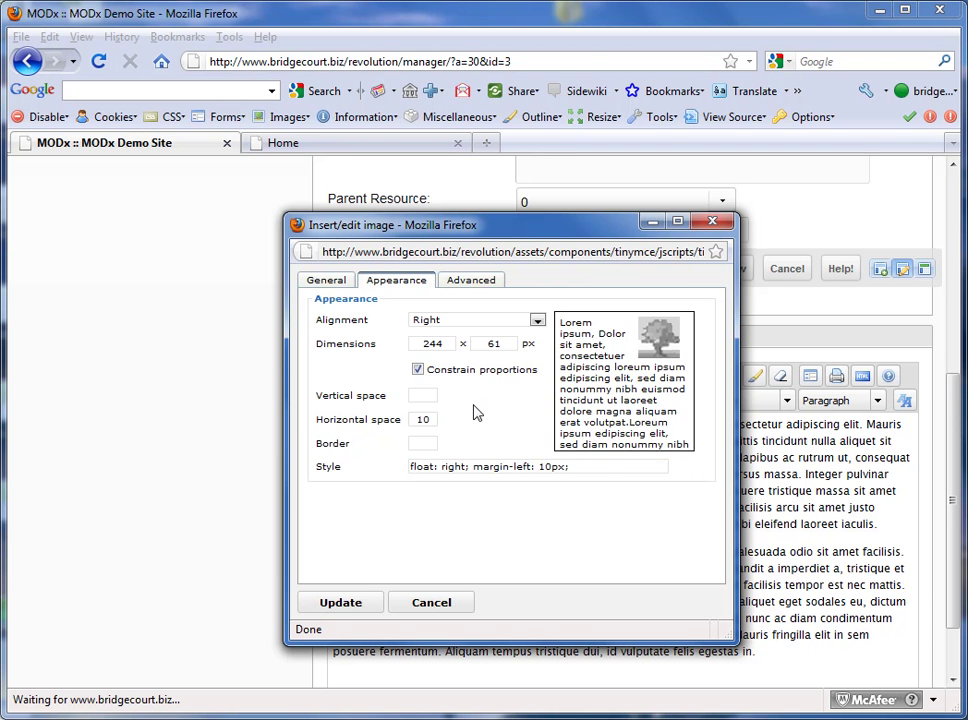
pyautogui.click(718, 472)
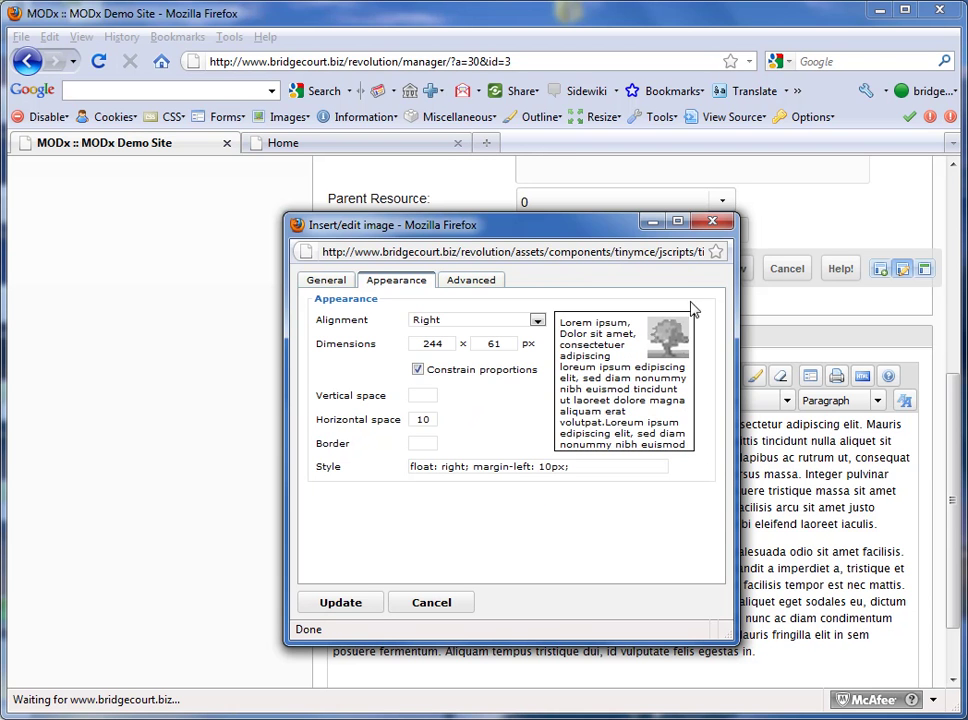
# - Set the logo's vertical space to 5, delete "margin-top: 5px;" from its style, and apply the image changes
pyautogui.doubleClick(424, 395)
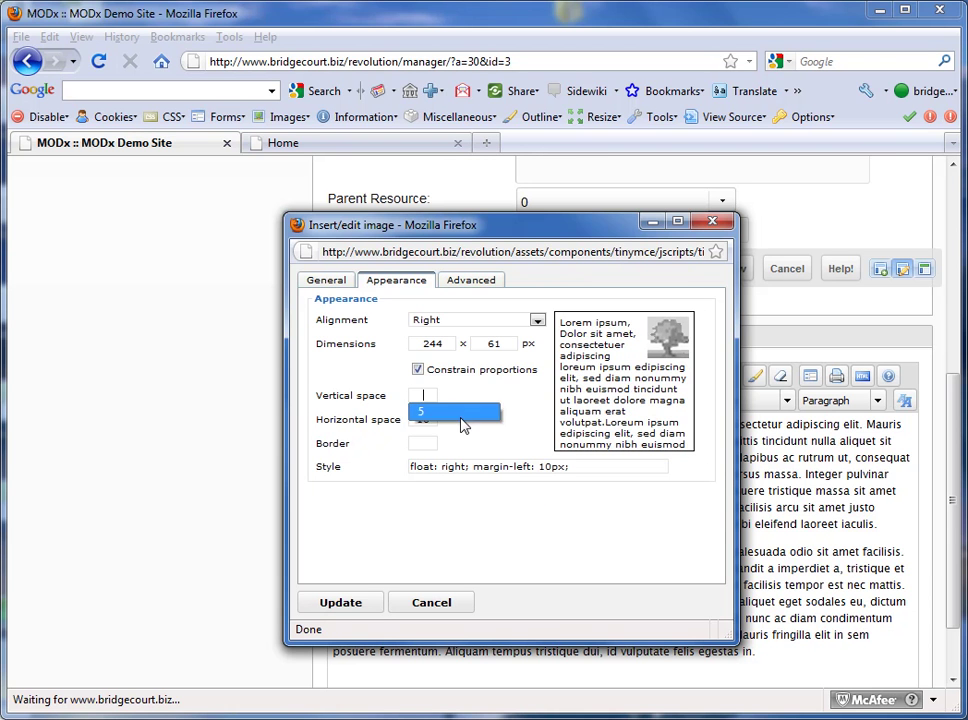
pyautogui.click(462, 426)
pyautogui.click(604, 496)
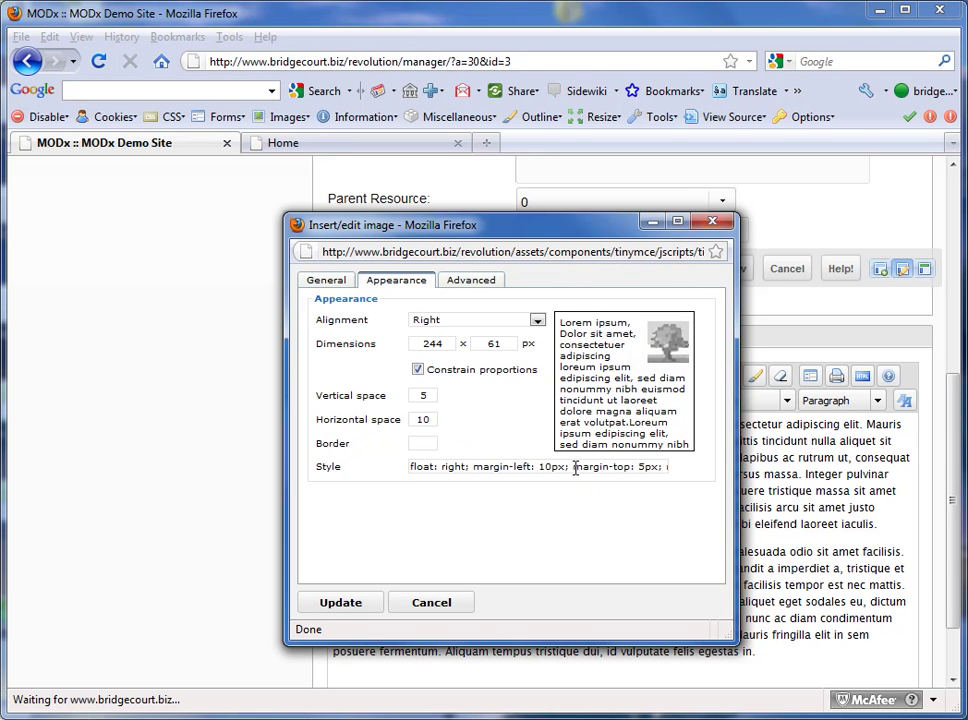
pyautogui.moveTo(574, 467); pyautogui.dragTo(663, 476)
pyautogui.press('Delete')
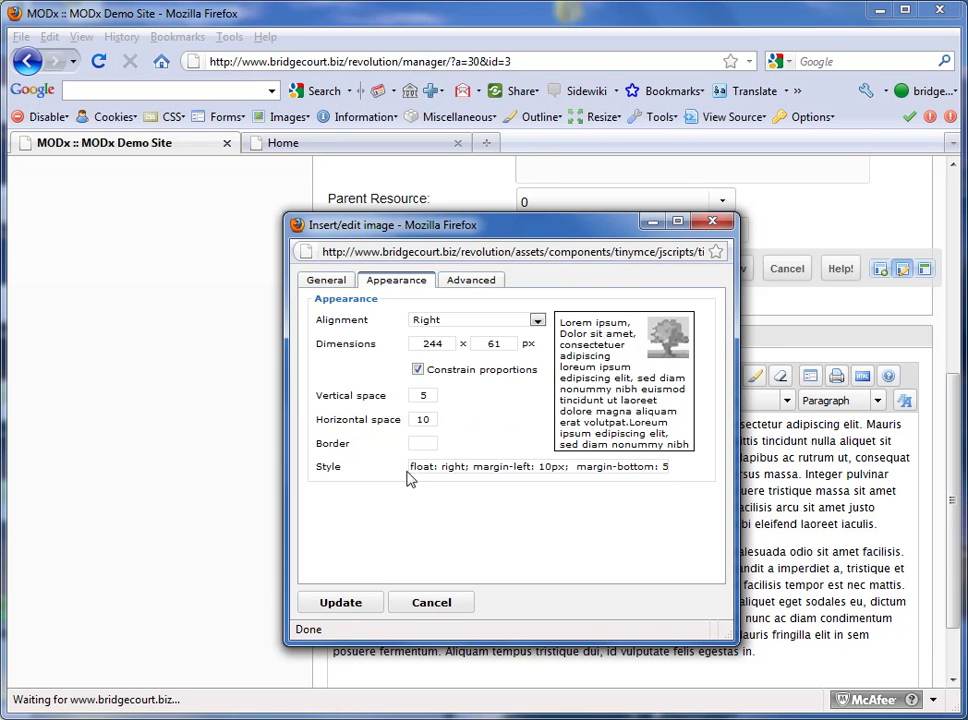
pyautogui.click(354, 605)
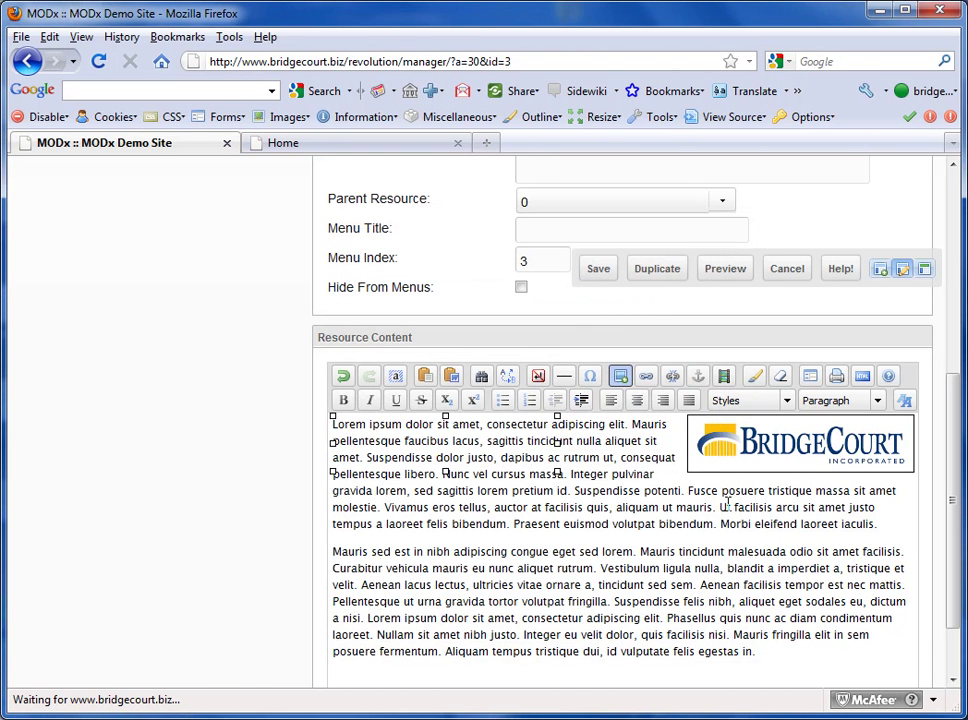
pyautogui.click(745, 552)
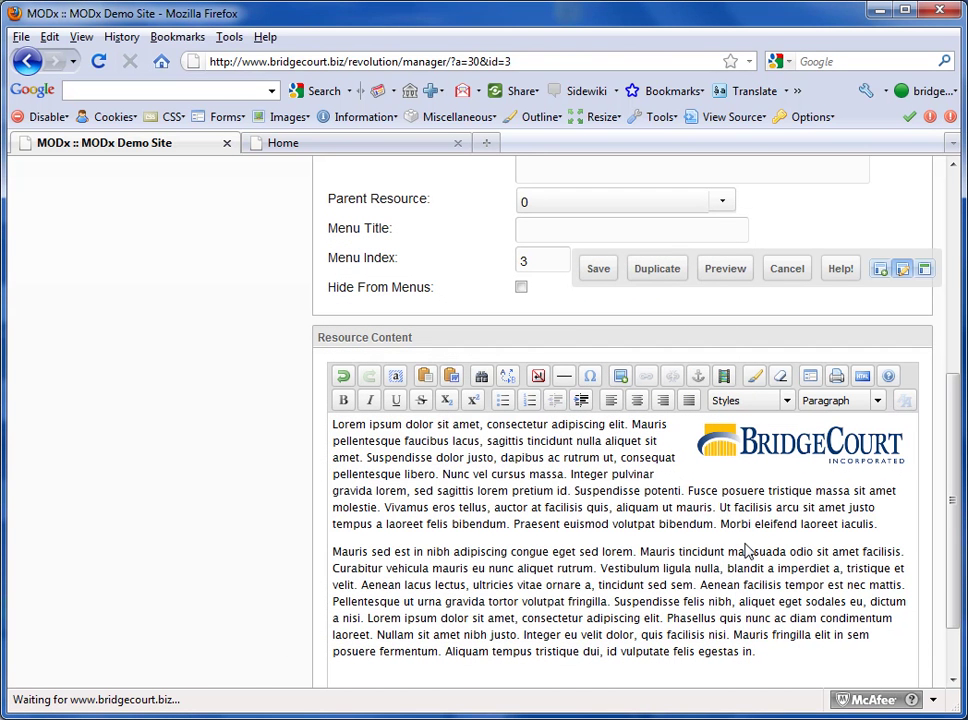